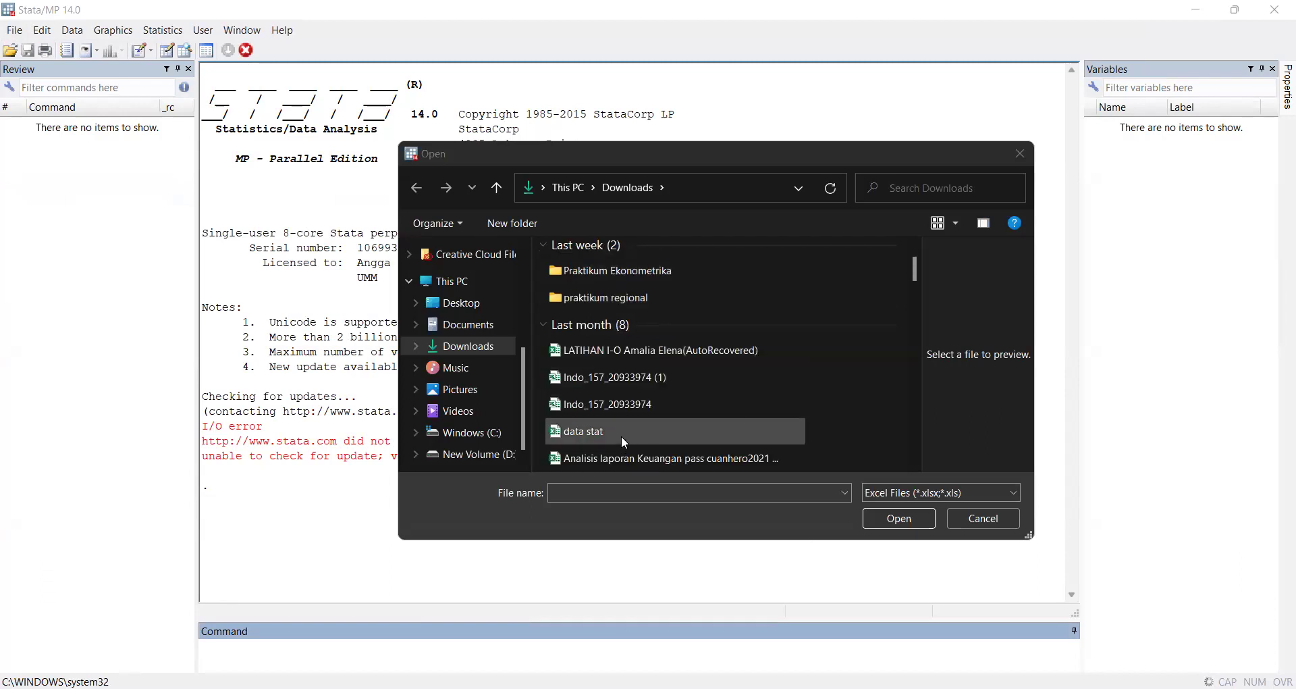
# Import Sheet1 of the data stat Excel workbook from Downloads, using its first row as variable names, and return to the main window
pyautogui.doubleClick(622, 437)
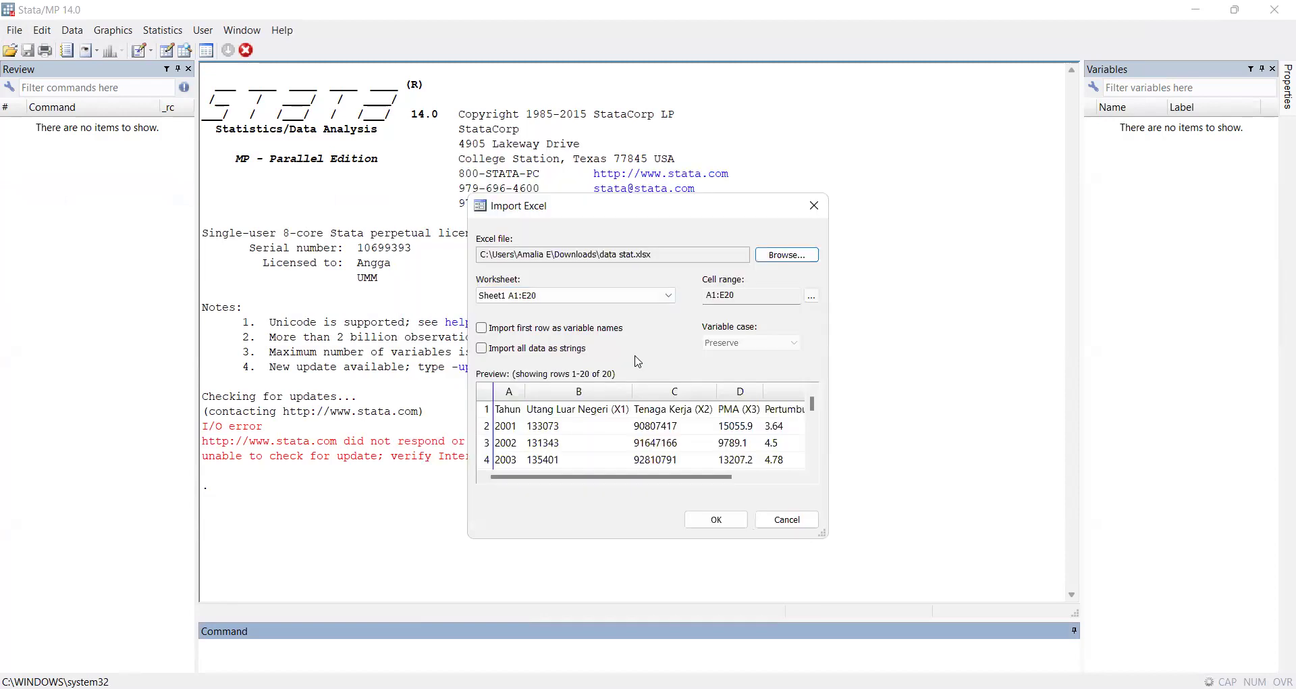
pyautogui.click(482, 328)
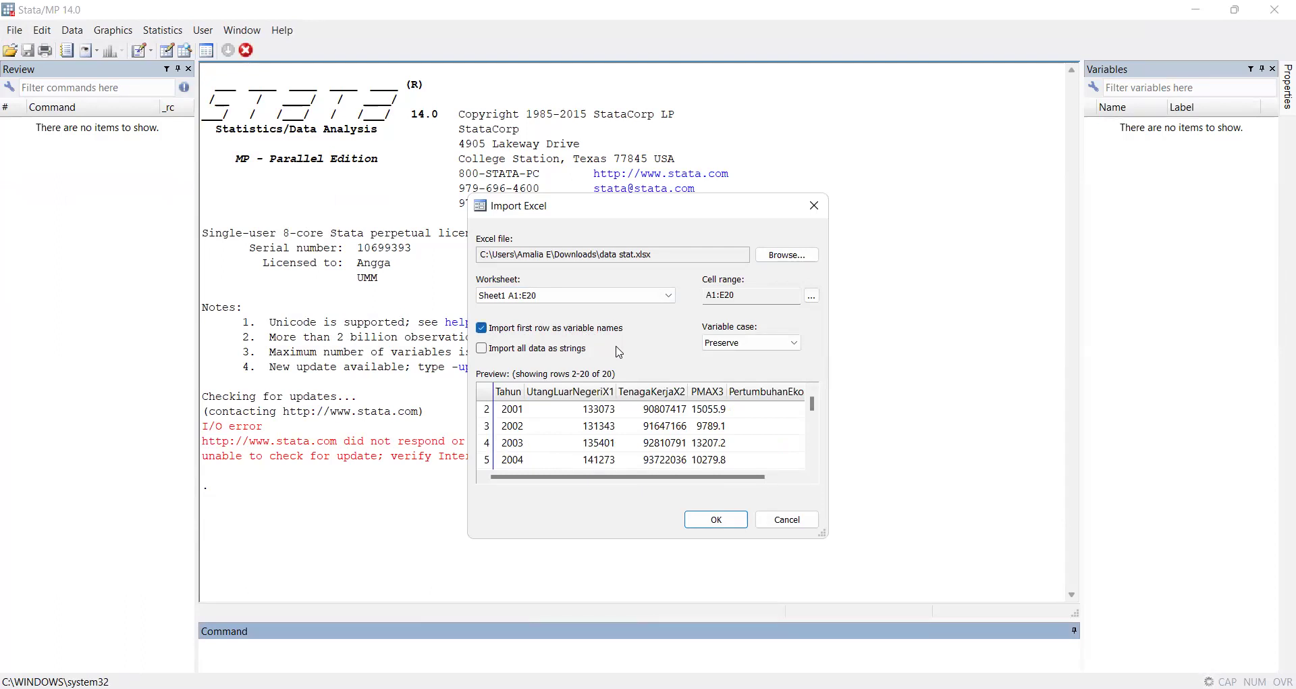
pyautogui.click(716, 520)
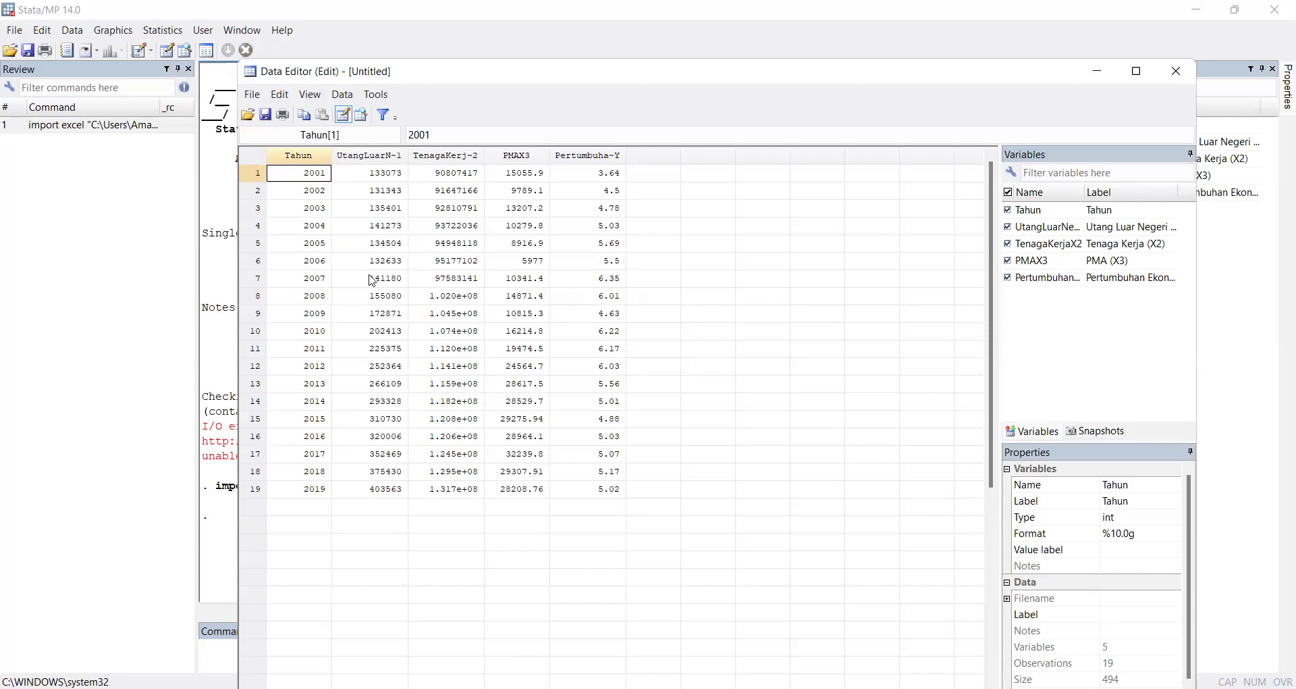
pyautogui.click(168, 364)
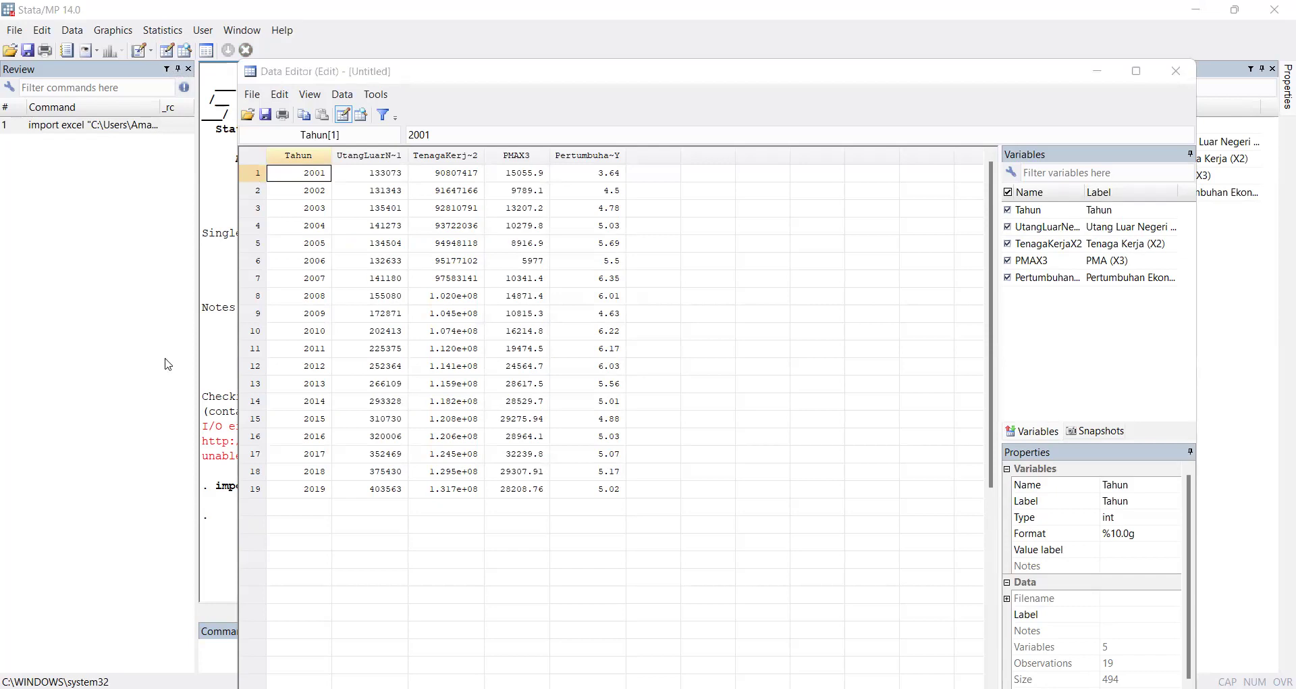
pyautogui.click(166, 360)
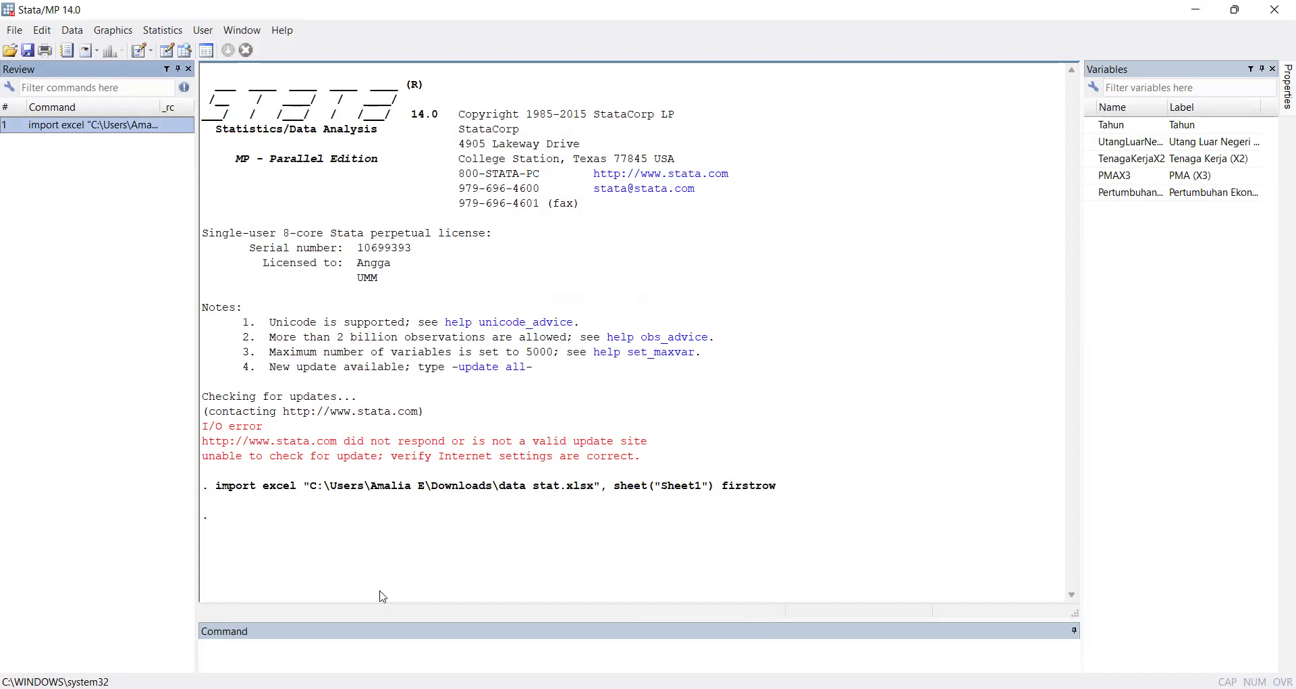
# Run a linear regression of PertumbuhanEkonomiY on UtangLuarNegeriX1, TenagaKerjaX2 and PMAX3
pyautogui.click(360, 661)
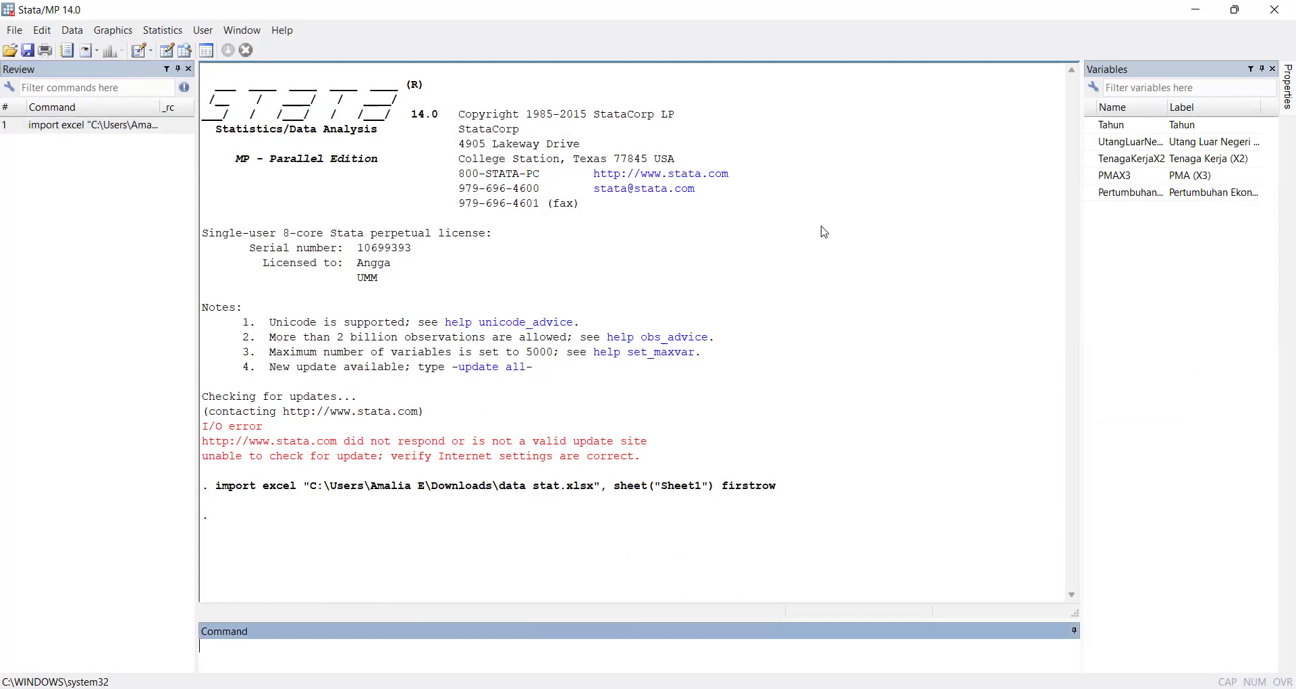
pyautogui.write('ref')
pyautogui.press('BackSpace')
pyautogui.write('g')
pyautogui.click(1090, 194)
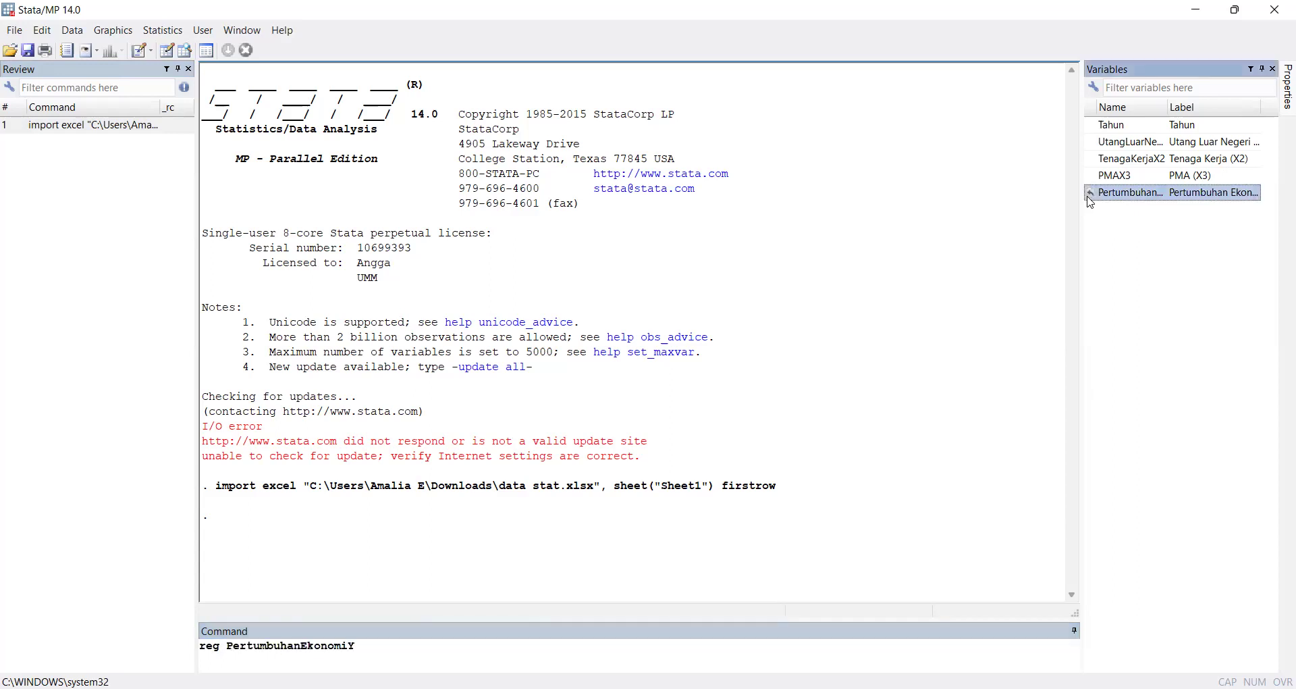
pyautogui.click(1091, 144)
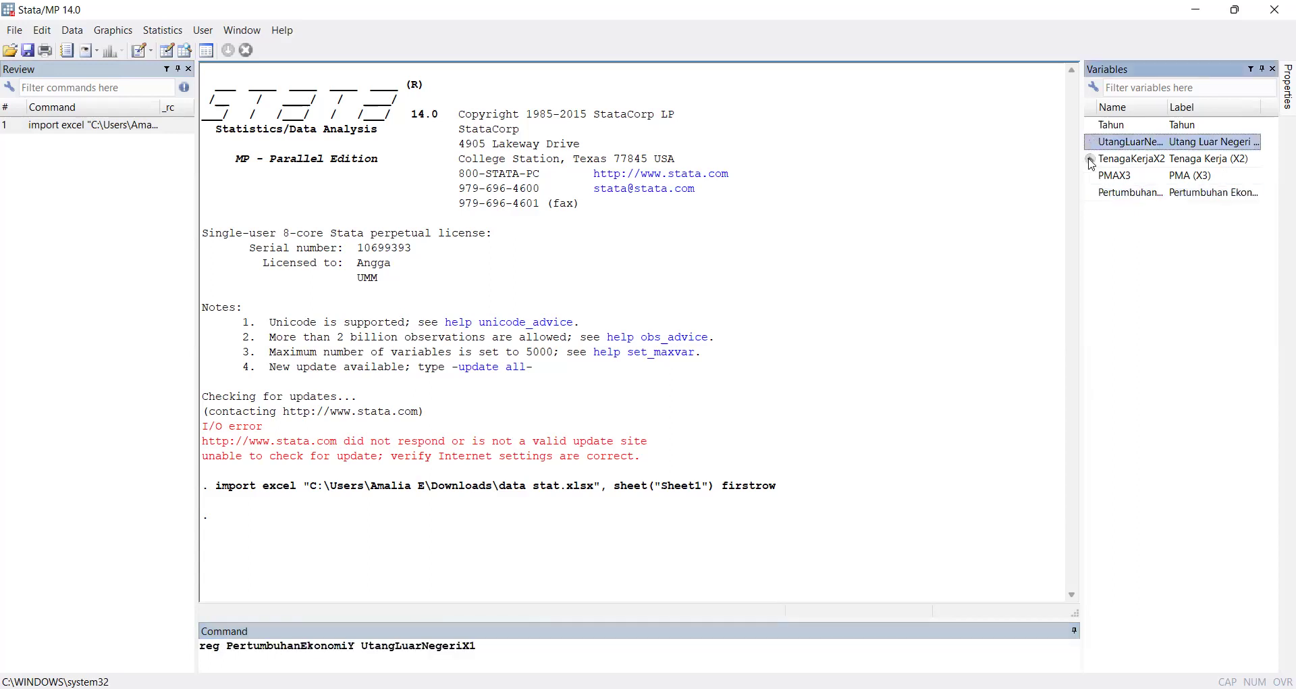
pyautogui.click(1091, 160)
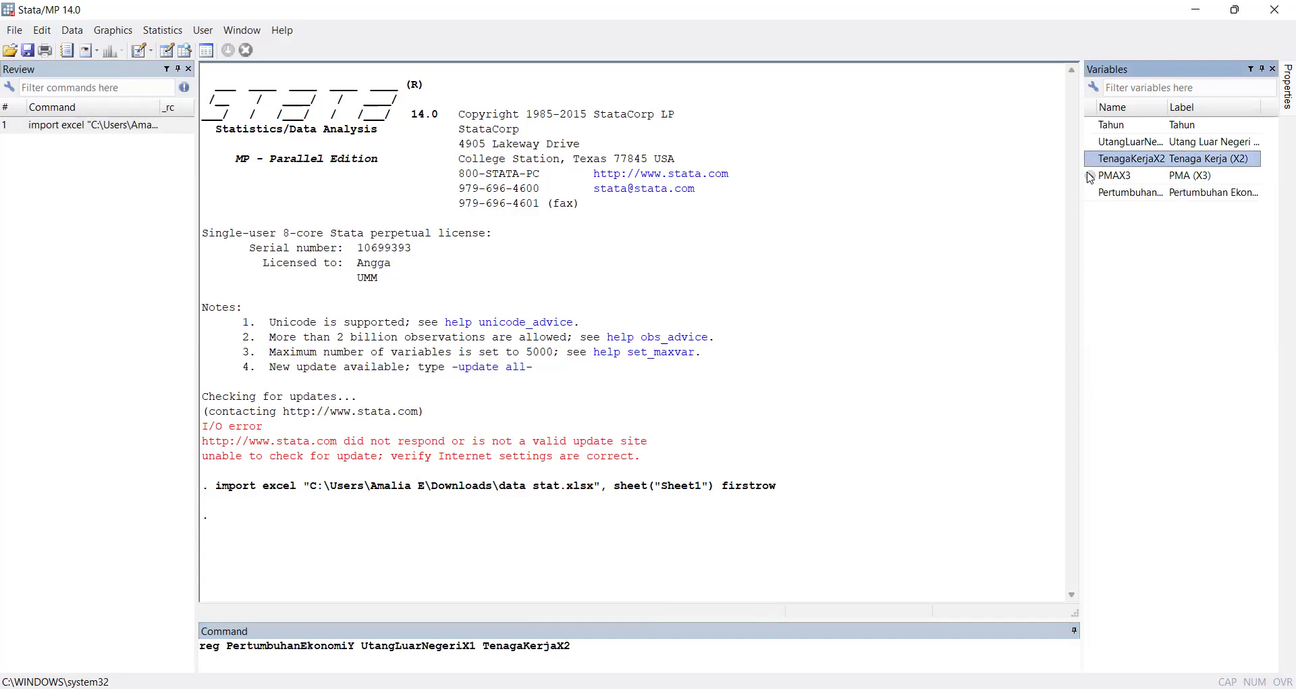
pyautogui.click(1091, 177)
pyautogui.press('Return')
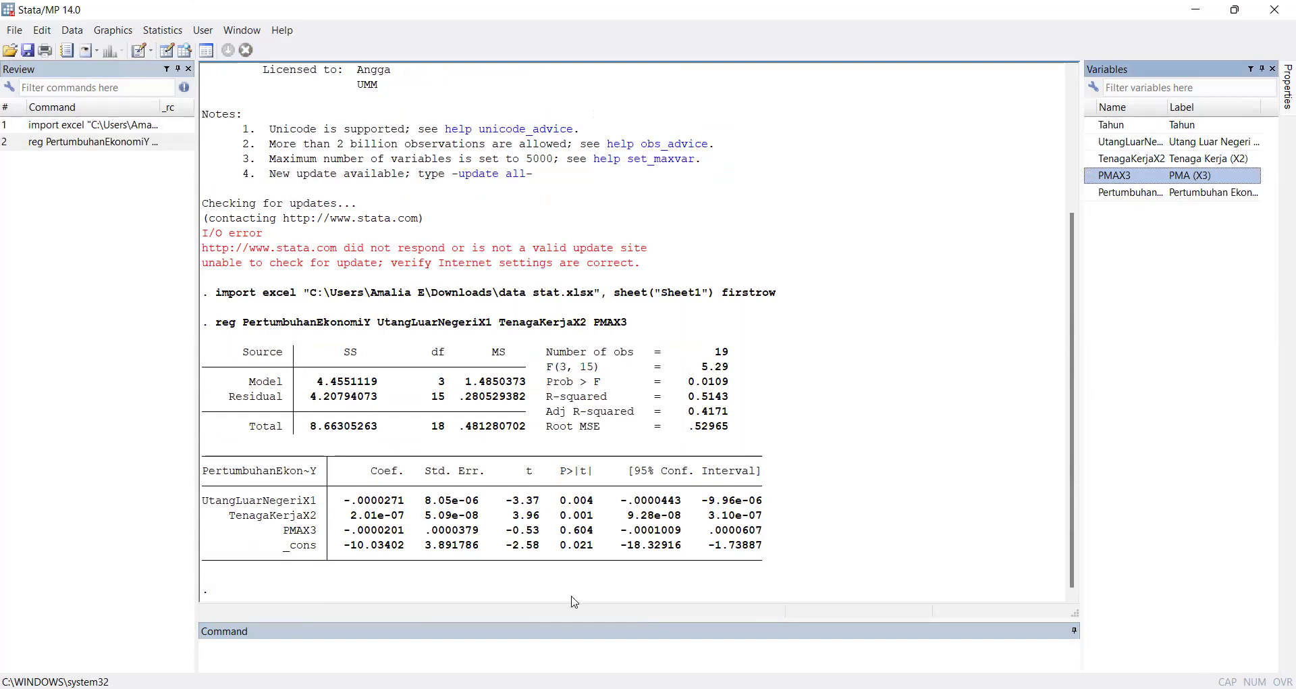
# Test the regression for heteroskedasticity with White's test (estat imtest, white) and the Breusch-Pagan test (hettest)
pyautogui.click(569, 642)
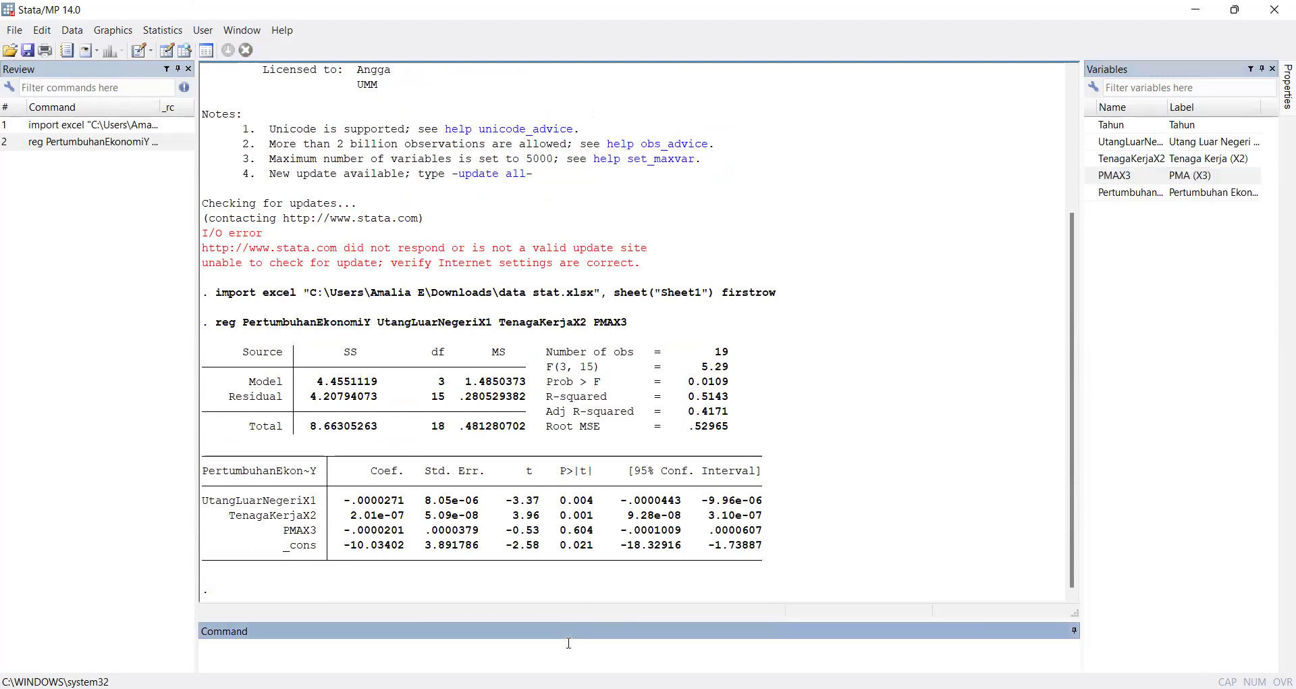
pyautogui.write('estt')
pyautogui.press('BackSpace')
pyautogui.write('at imtest, whita')
pyautogui.press('BackSpace')
pyautogui.write('e')
pyautogui.press('Return')
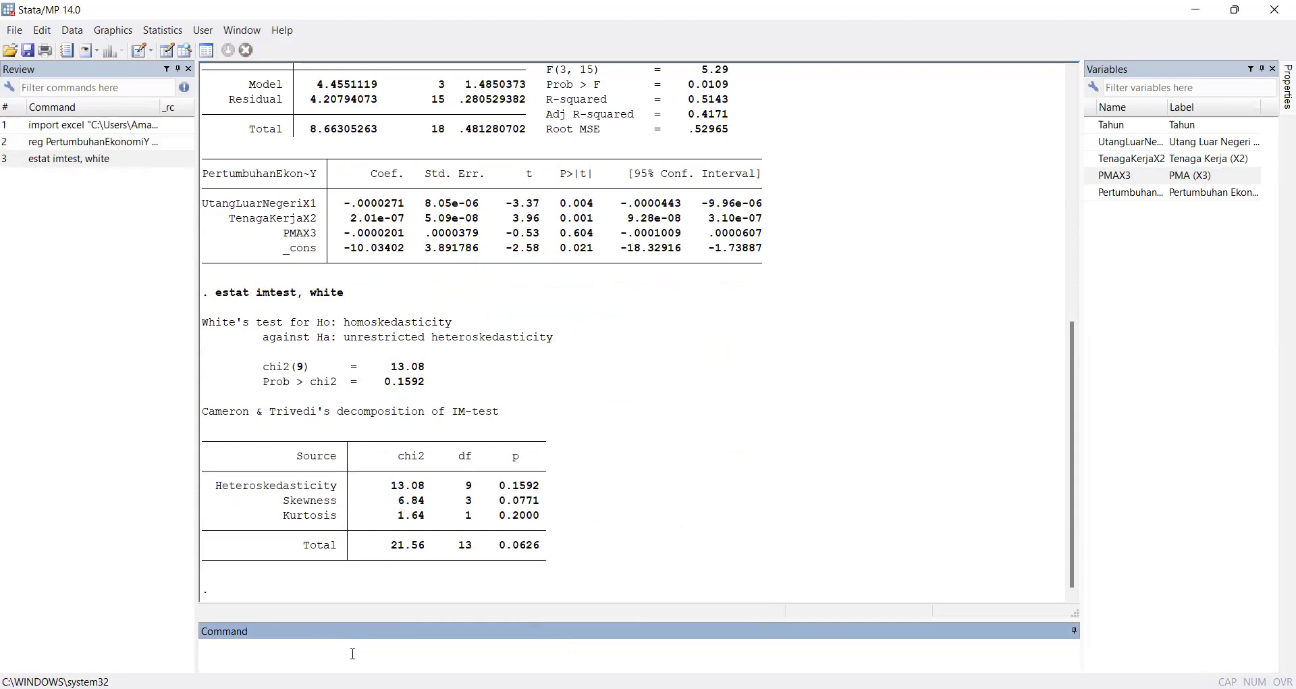
pyautogui.write('hettest')
pyautogui.press('Return')
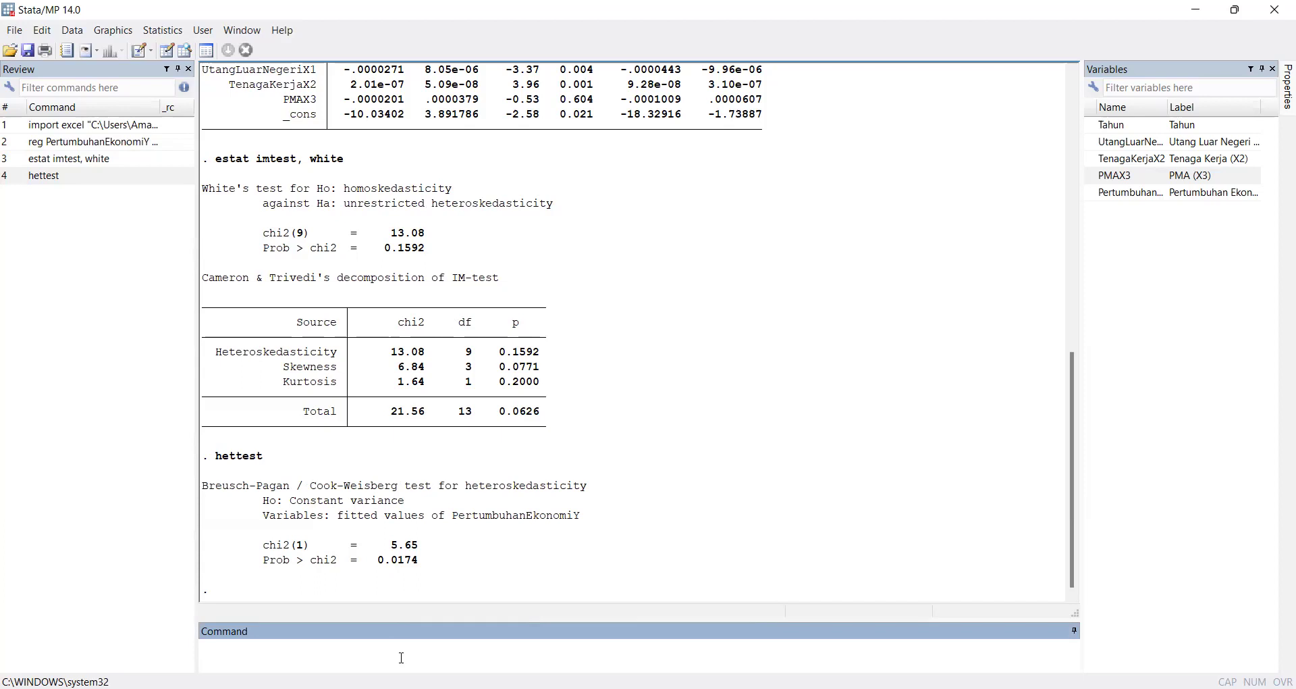
# Install the lmhgl package from SSC for the Glejser heteroscedasticity test
pyautogui.write('ssc install lmhgl')
pyautogui.press('Return')
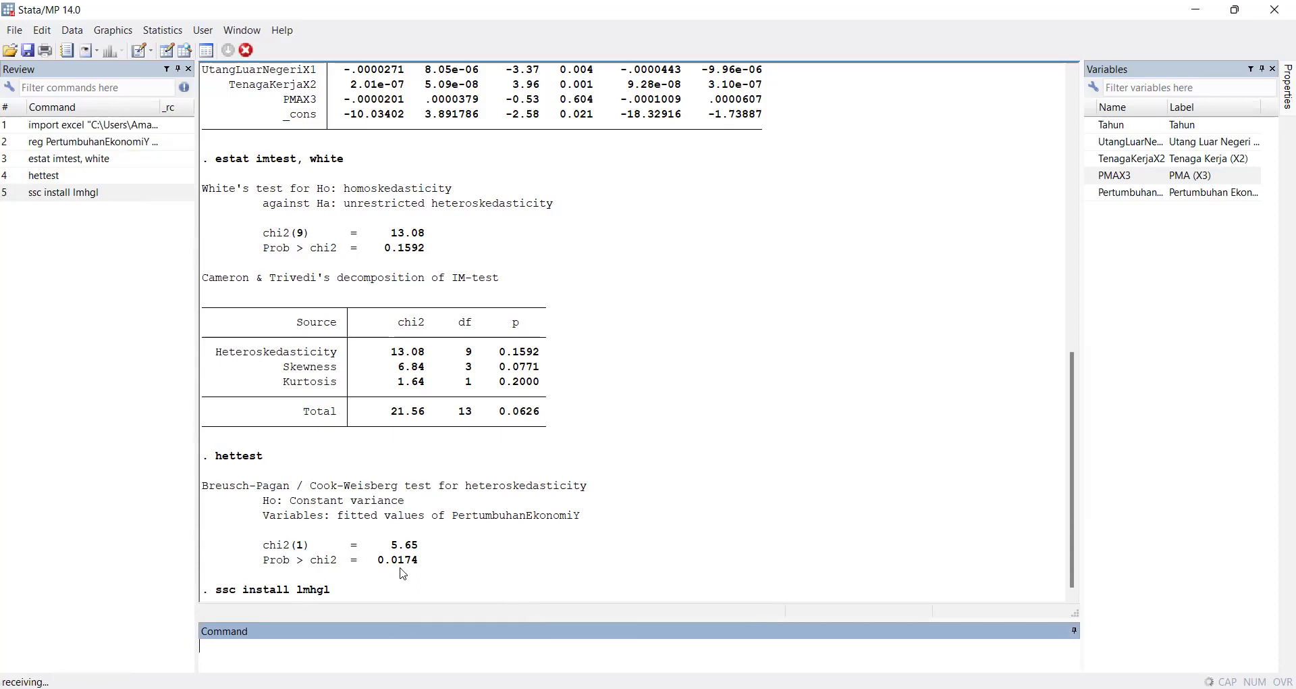
pyautogui.scroll(1, 433, 516)
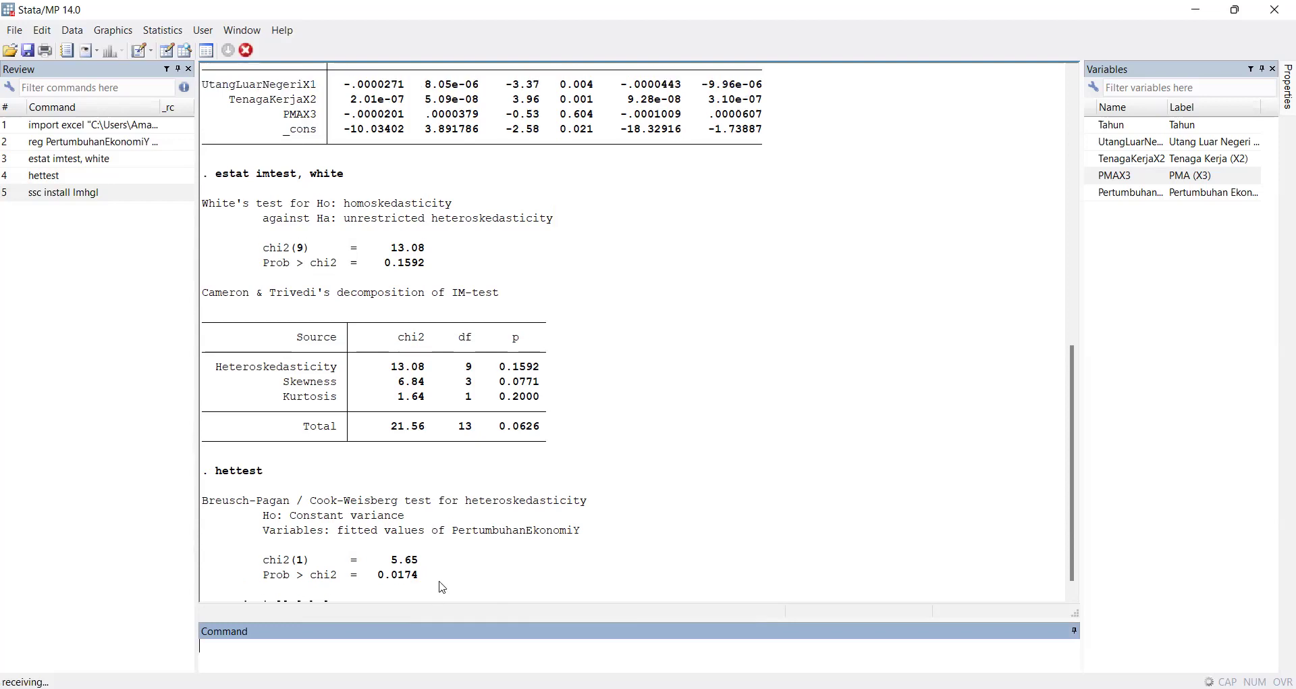
pyautogui.scroll(-1, 482, 456)
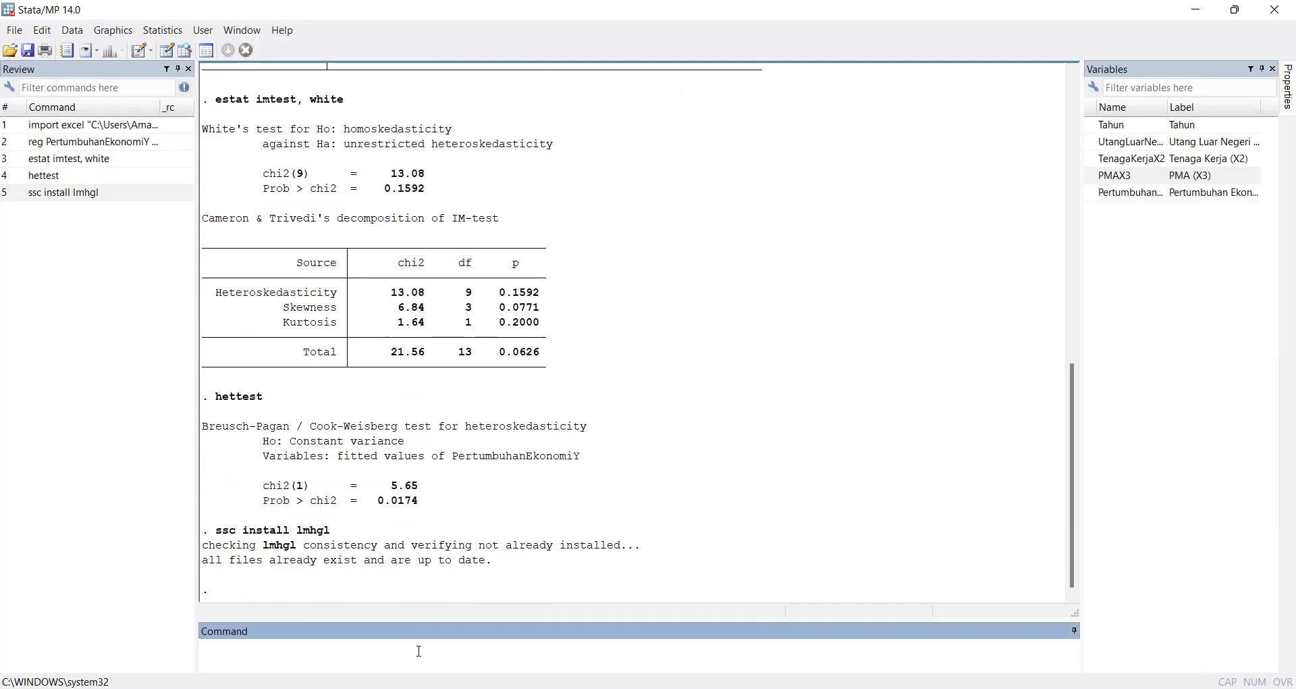
# Run the Glejser test with lmhgl on PertumbuhanEkonomiY against UtangLuarNegeriX1, TenagaKerjaX2 and PMAX3
pyautogui.write('lmhgl')
pyautogui.click(1108, 193)
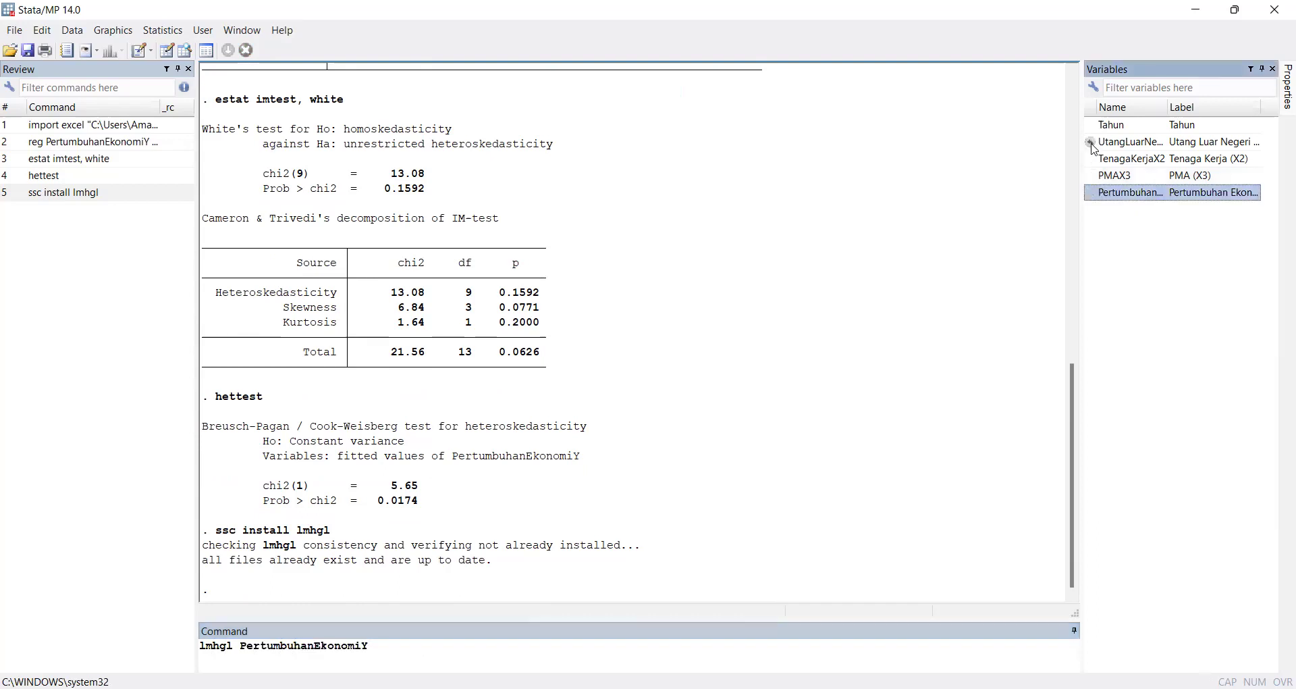
pyautogui.click(1095, 143)
pyautogui.click(1095, 160)
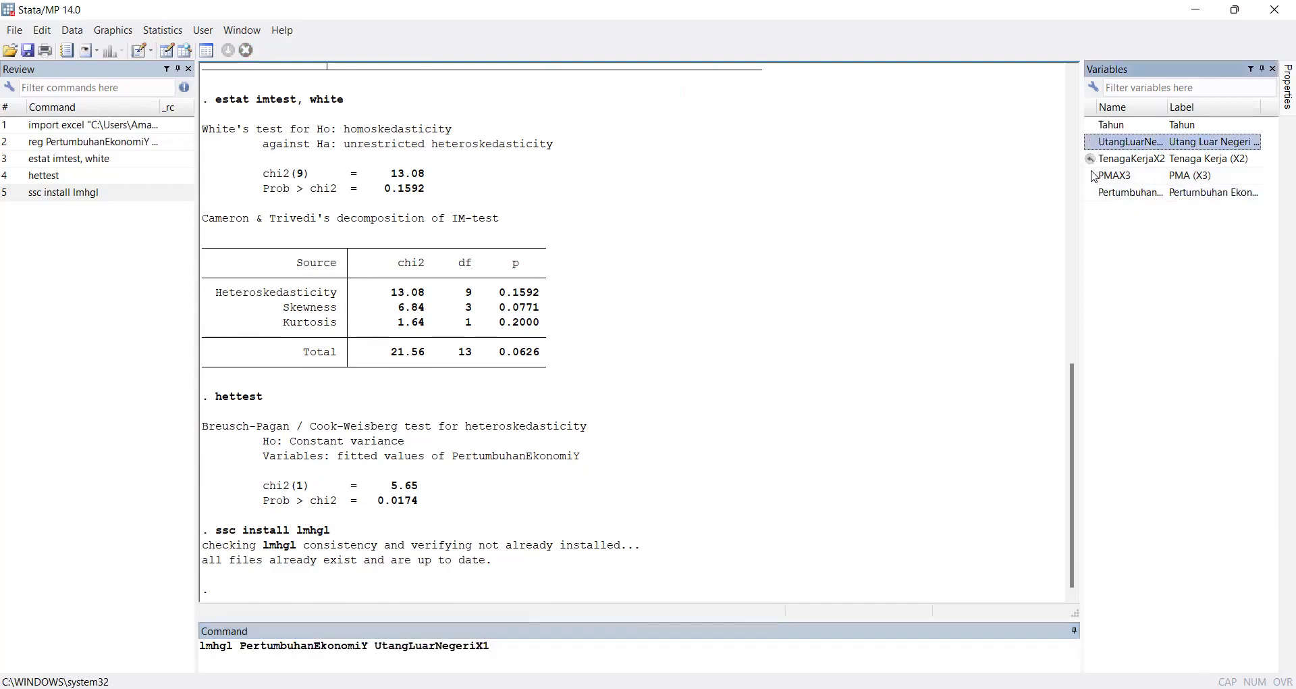
pyautogui.click(1095, 177)
pyautogui.press('Return')
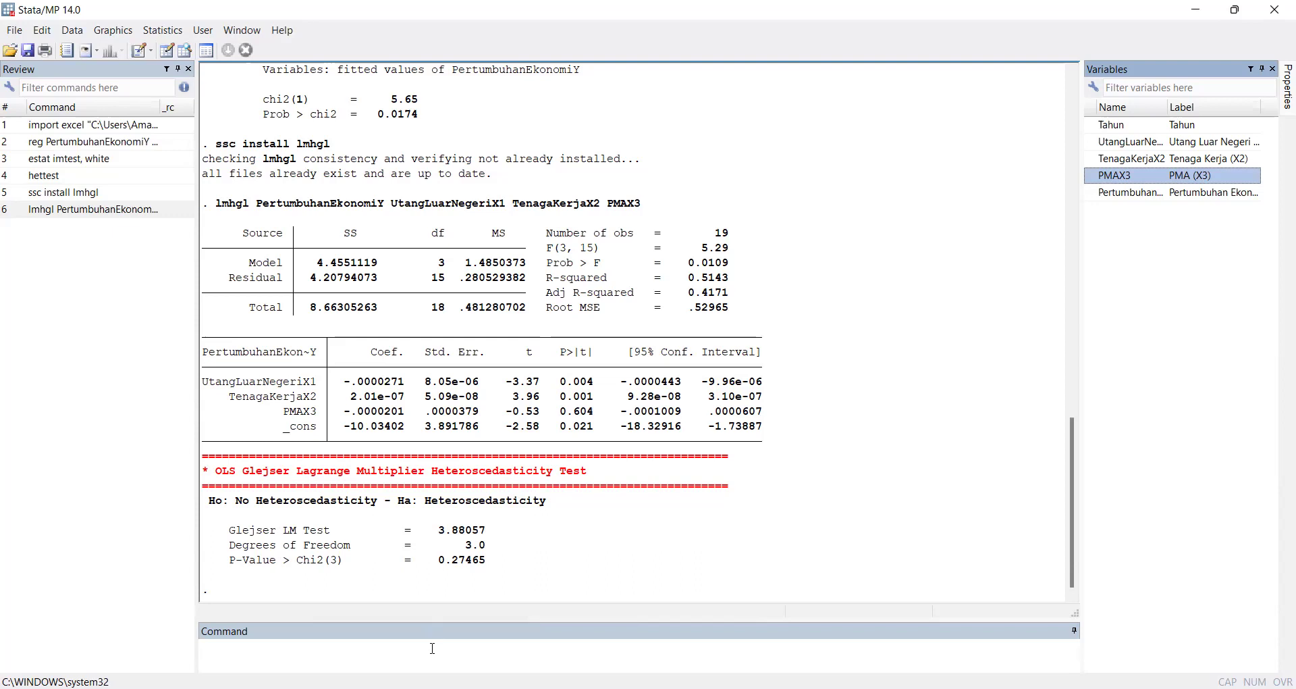
# Generate a new variable Inx1 as the log of UtangLuarNegeriX1
pyautogui.click(432, 648)
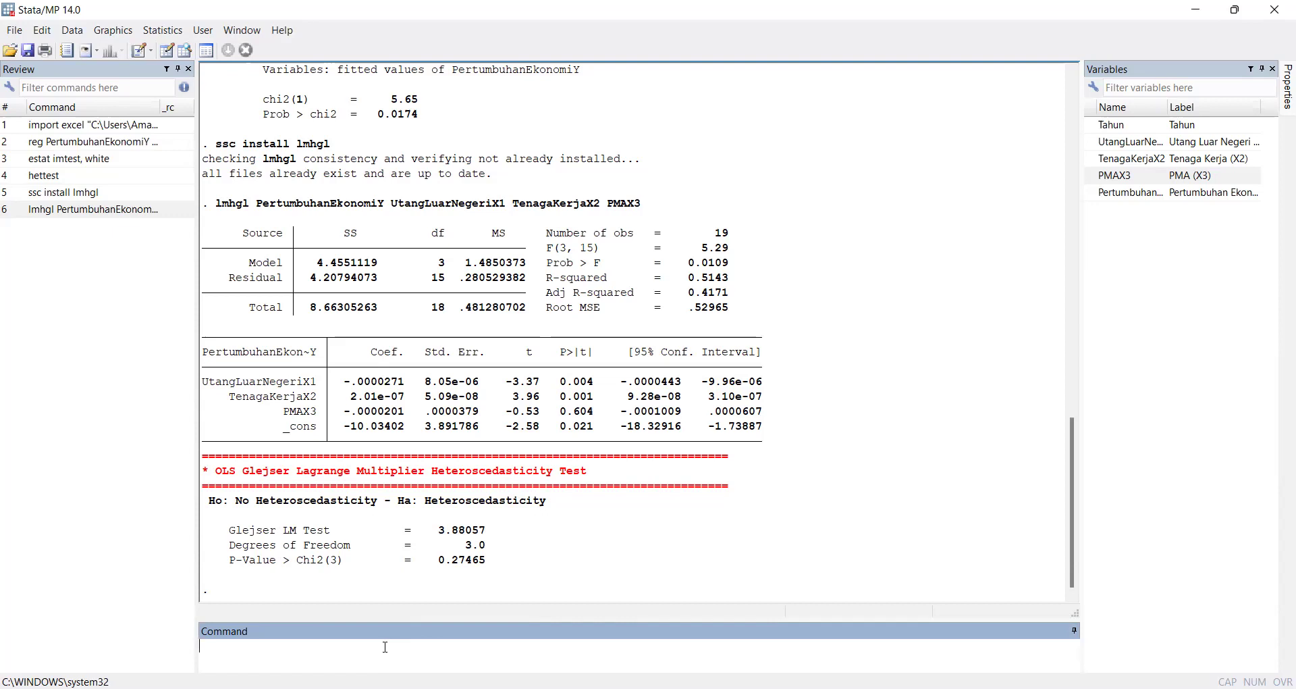
pyautogui.write('gen Inx1=log')
pyautogui.click(1091, 143)
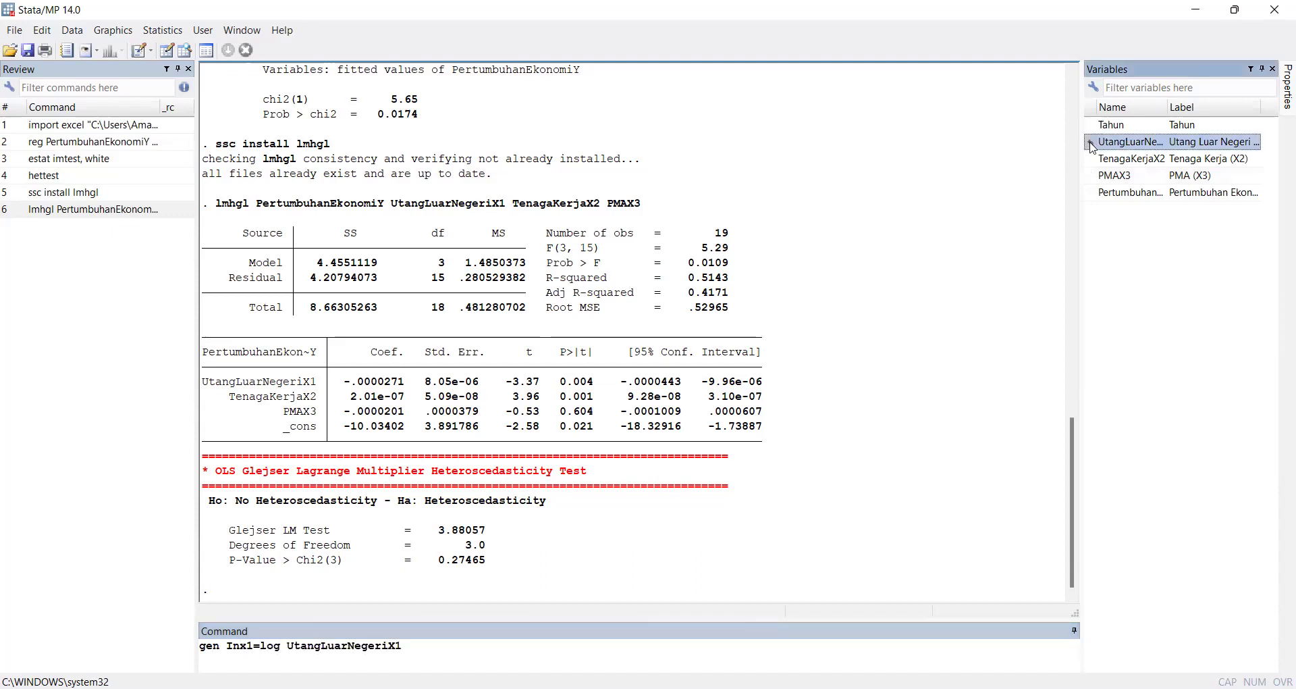
pyautogui.click(289, 646)
pyautogui.write('(')
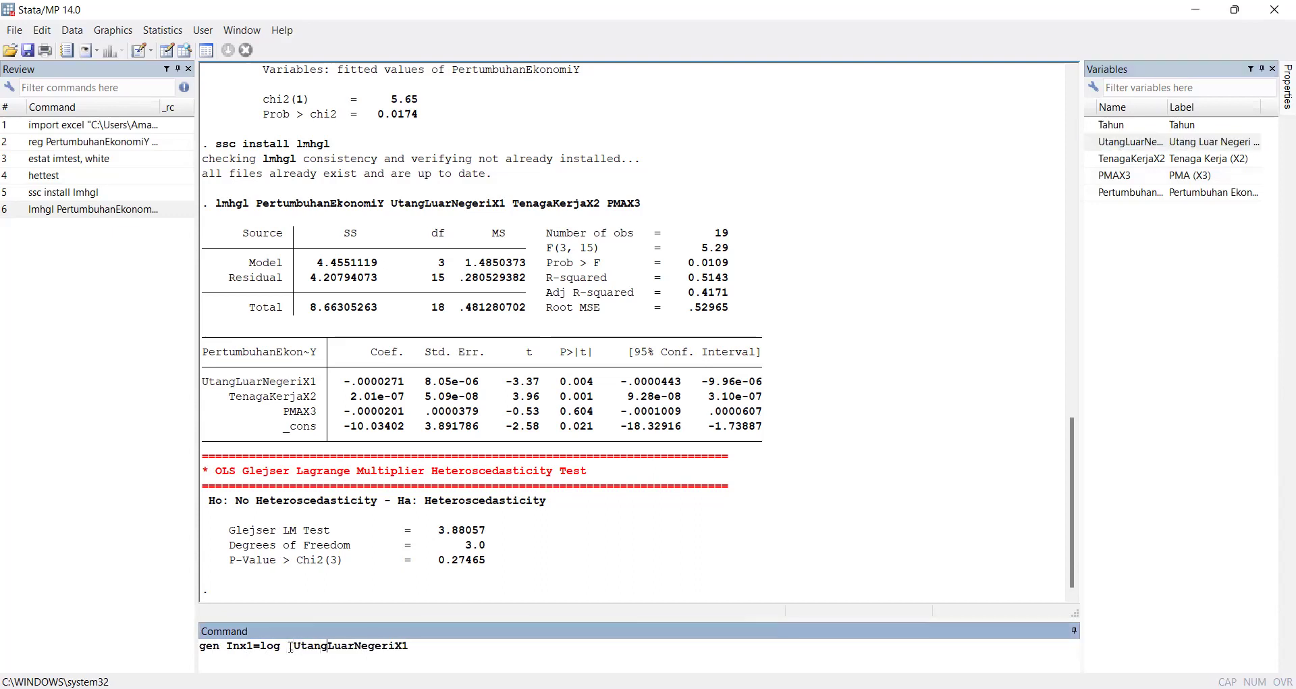
pyautogui.press('End')
pyautogui.write('0')
pyautogui.press('BackSpace')
pyautogui.write(')')
pyautogui.press('Return')
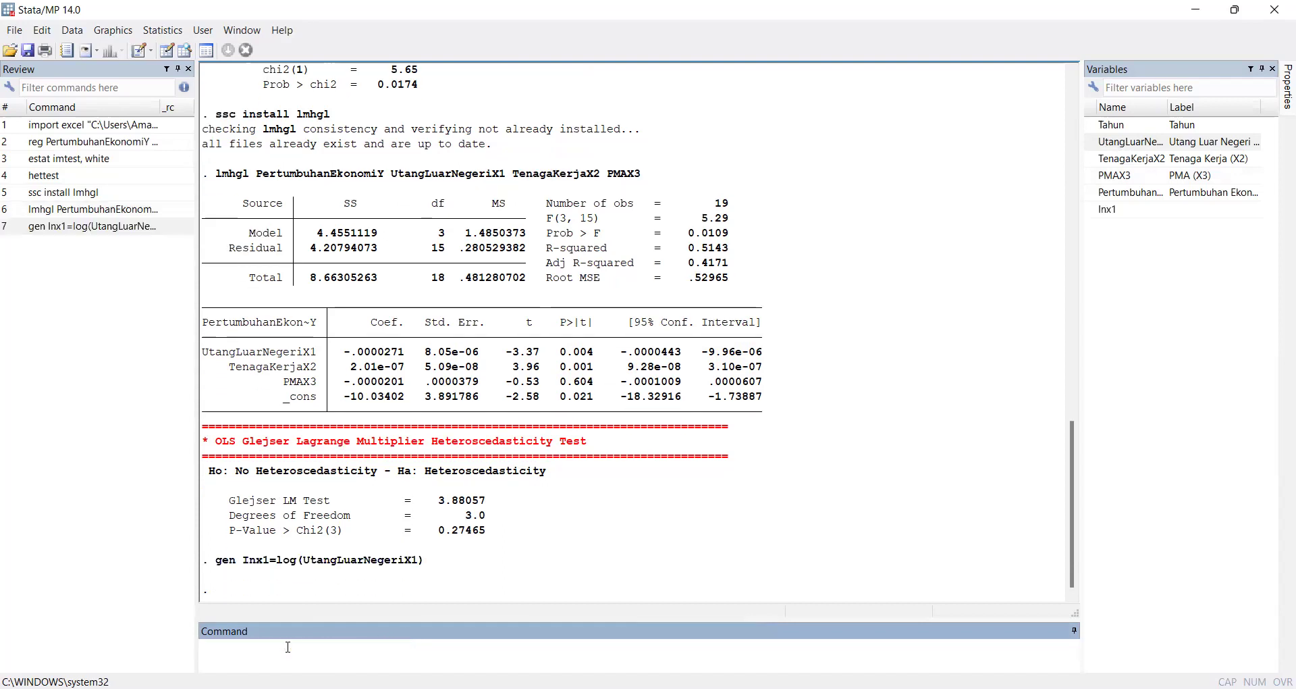
# Reuse the previous generate command to create Inx2 as the log of TenagaKerjaX2
pyautogui.click(138, 228)
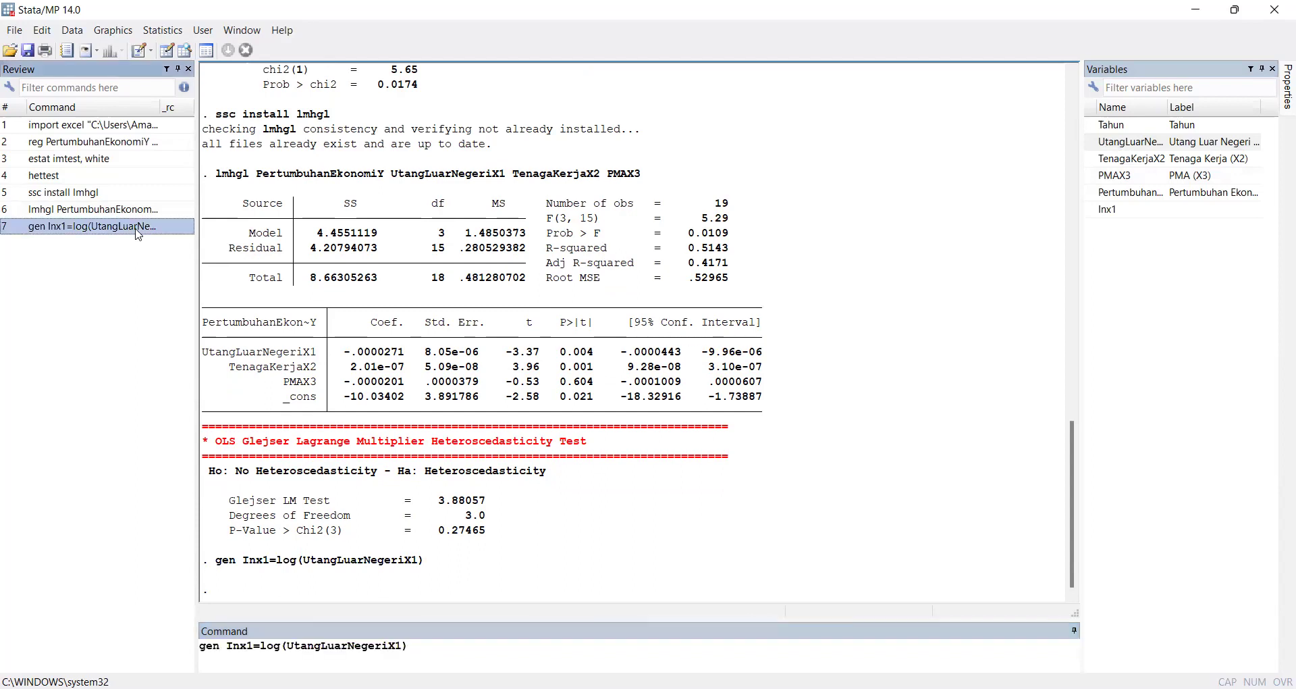
pyautogui.click(253, 645)
pyautogui.press('BackSpace')
pyautogui.write('2')
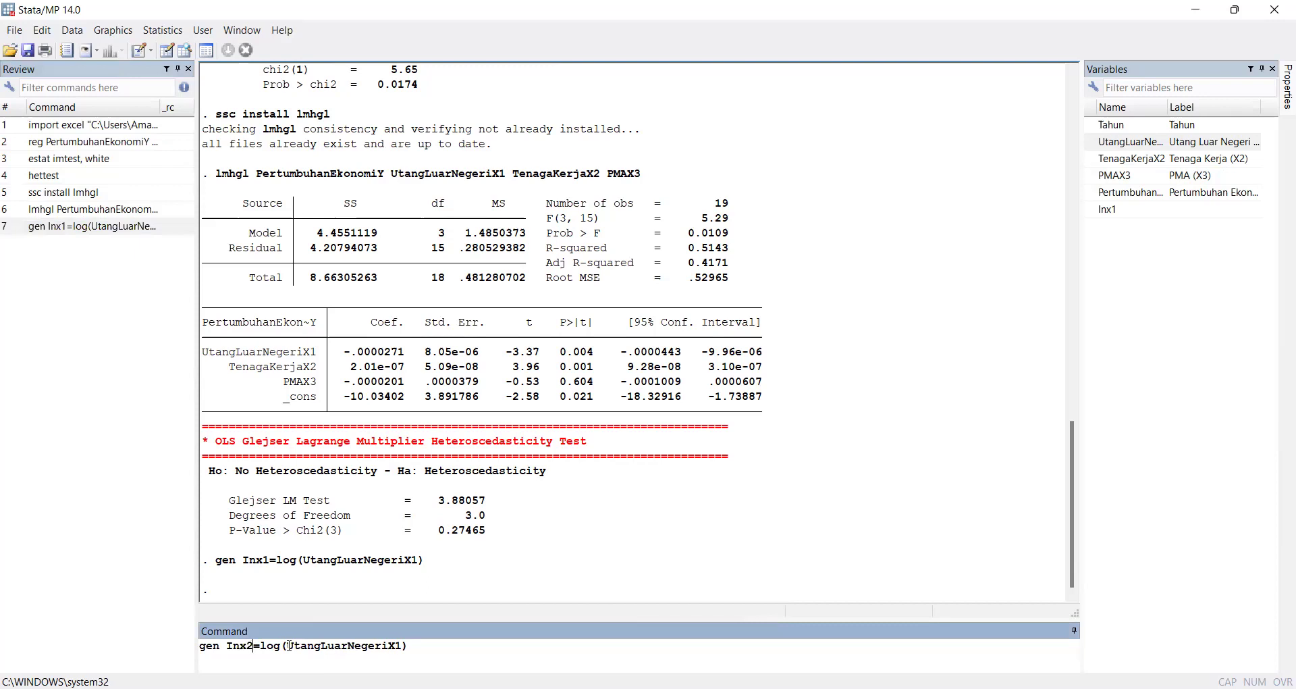
pyautogui.moveTo(402, 645); pyautogui.dragTo(285, 645)
pyautogui.press('BackSpace')
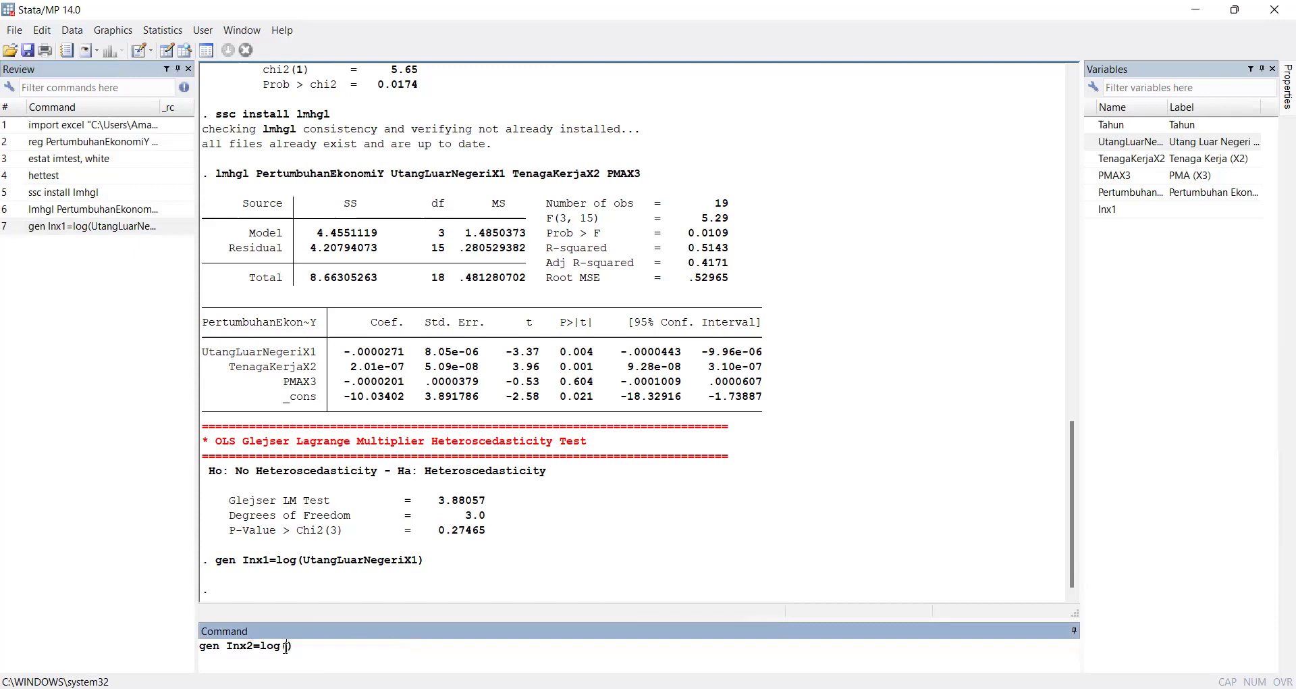
pyautogui.doubleClick(1088, 163)
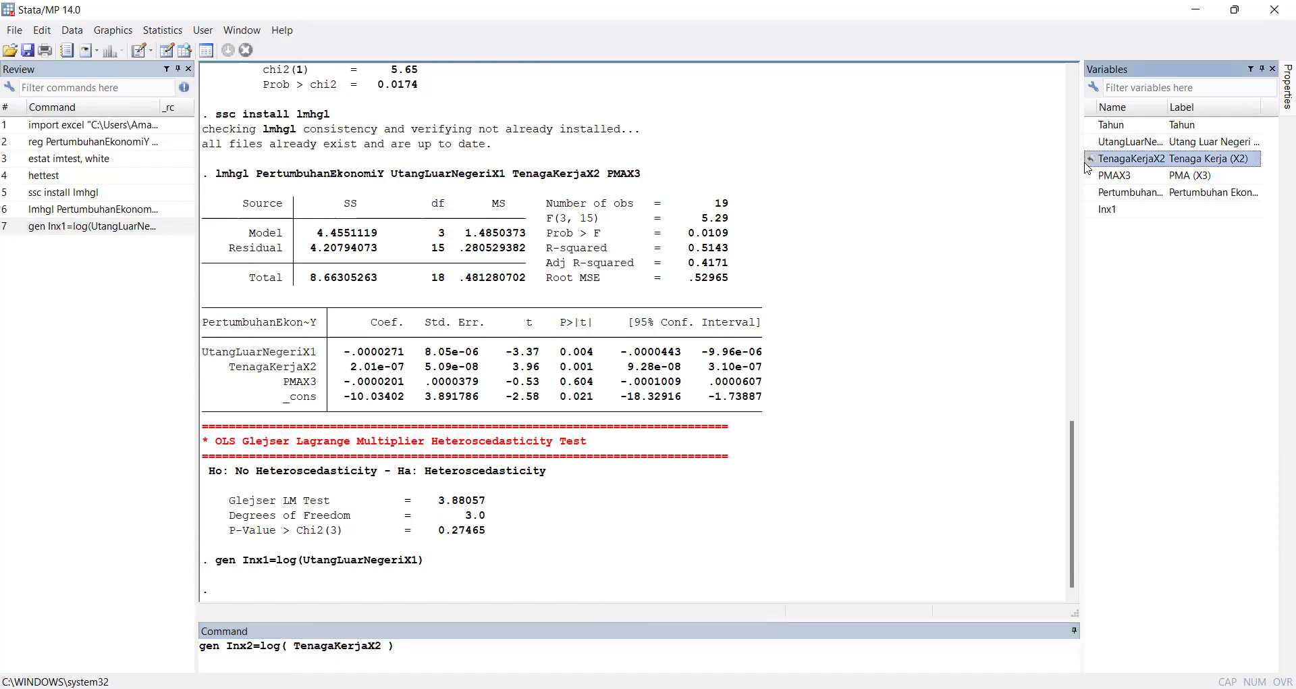
pyautogui.press('Return')
# Reuse the Inx2 command to generate Inx3 as the log of PMAX3
pyautogui.write('gen')
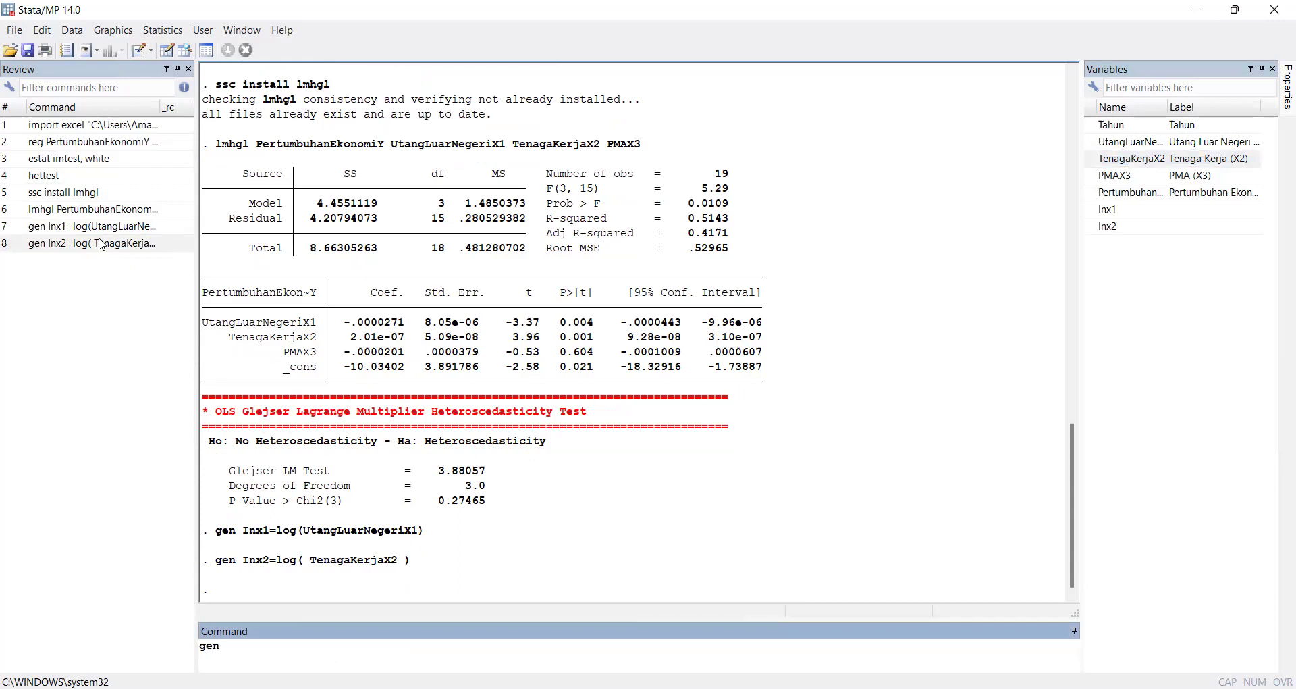
pyautogui.click(100, 245)
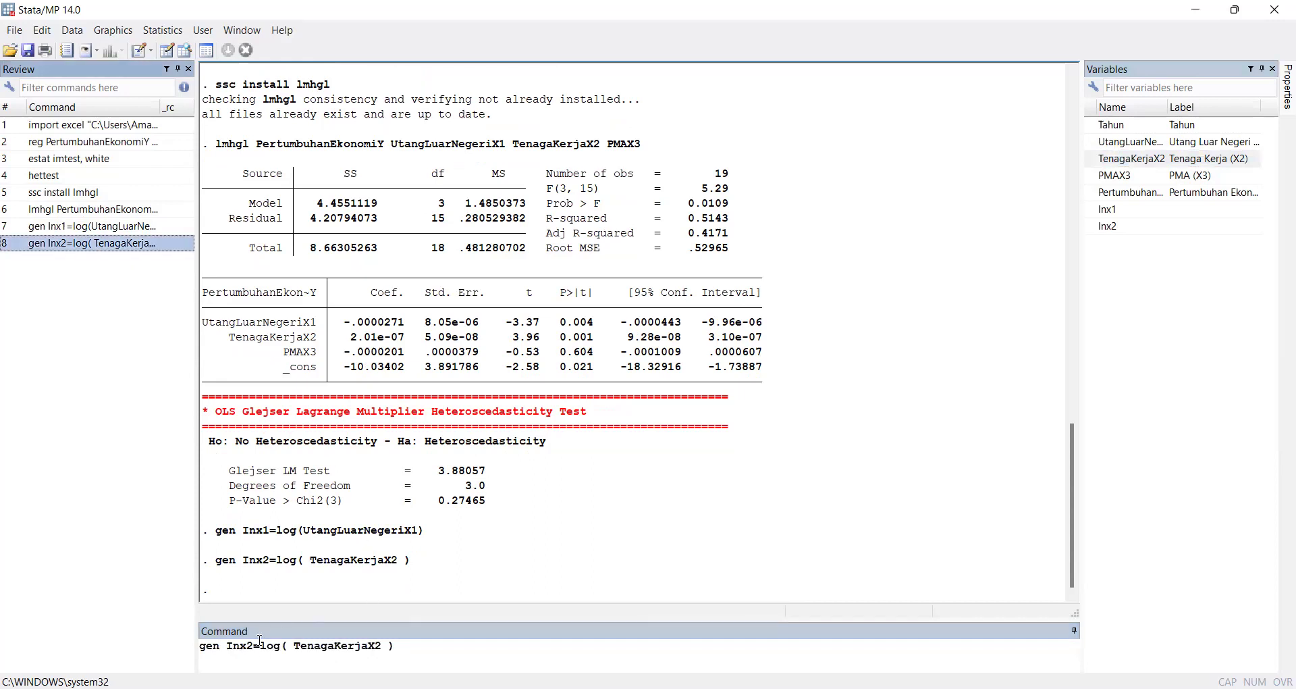
pyautogui.click(254, 641)
pyautogui.press('BackSpace')
pyautogui.write('3')
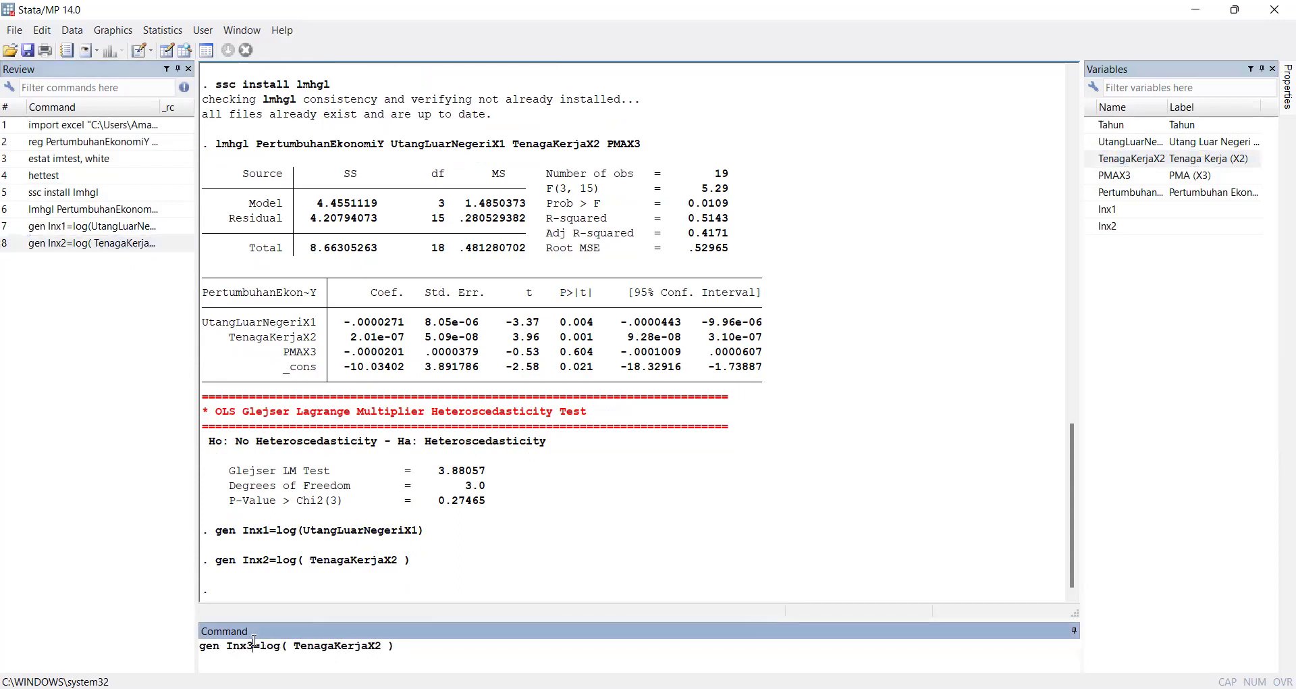
pyautogui.moveTo(381, 646); pyautogui.dragTo(295, 647)
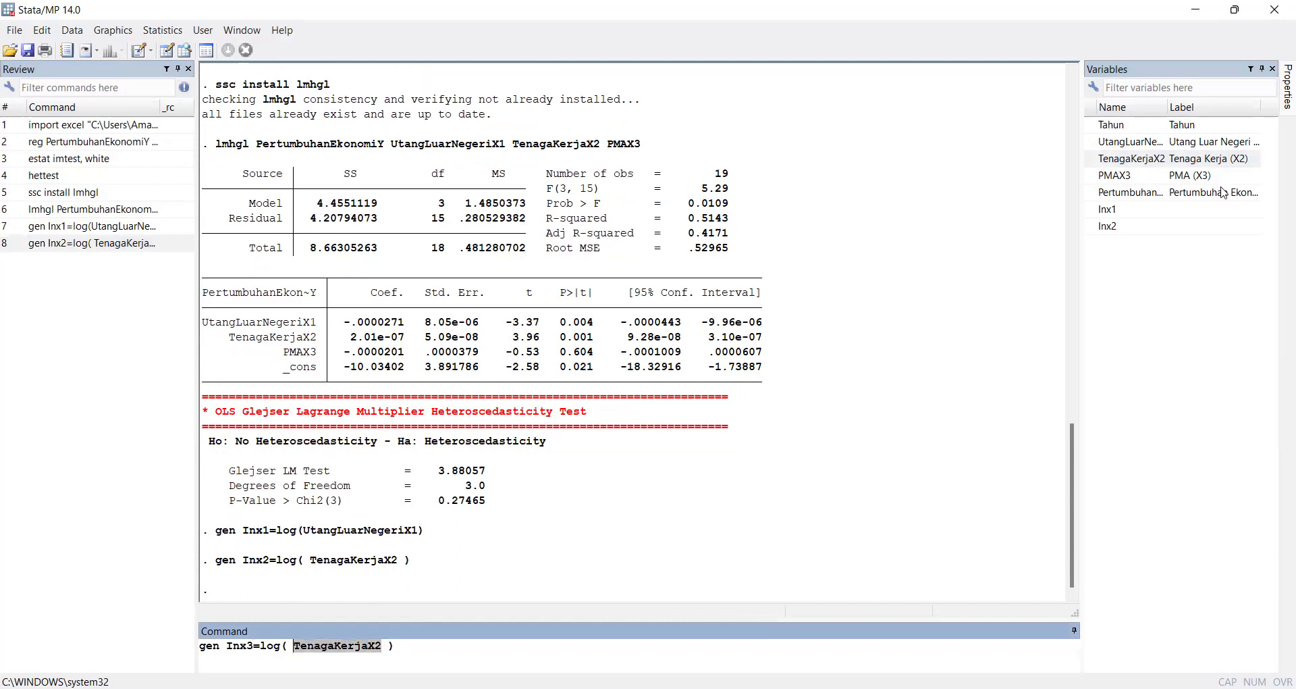
pyautogui.doubleClick(1092, 178)
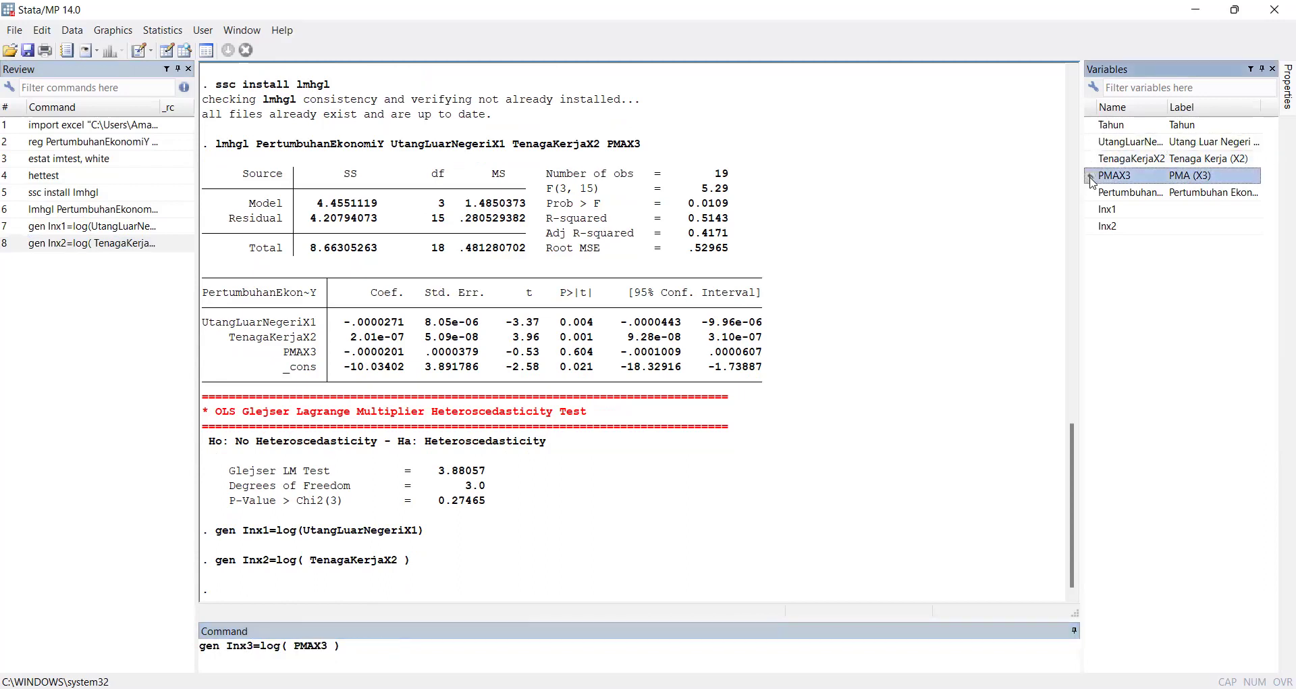
pyautogui.press('Return')
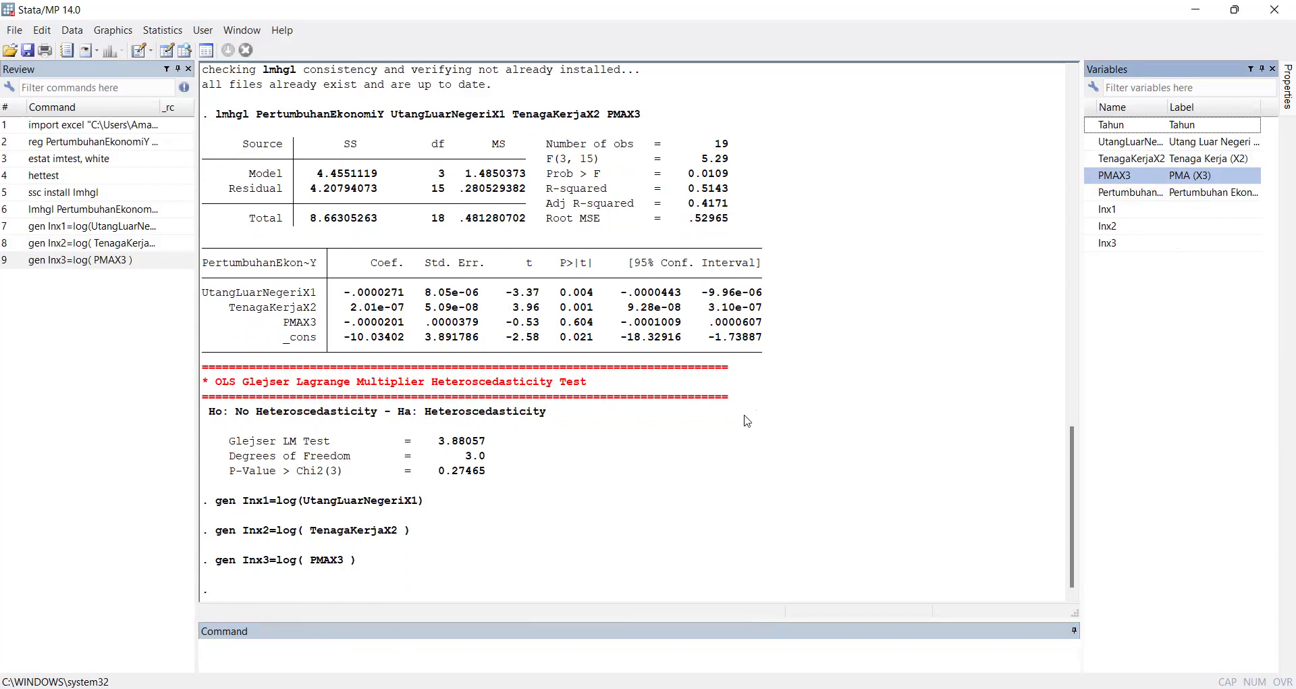
# Run a reg regression of PertumbuhanEkonomiY on the log-transformed predictors Inx1, Inx2 and Inx3
pyautogui.click(297, 654)
pyautogui.write('reg')
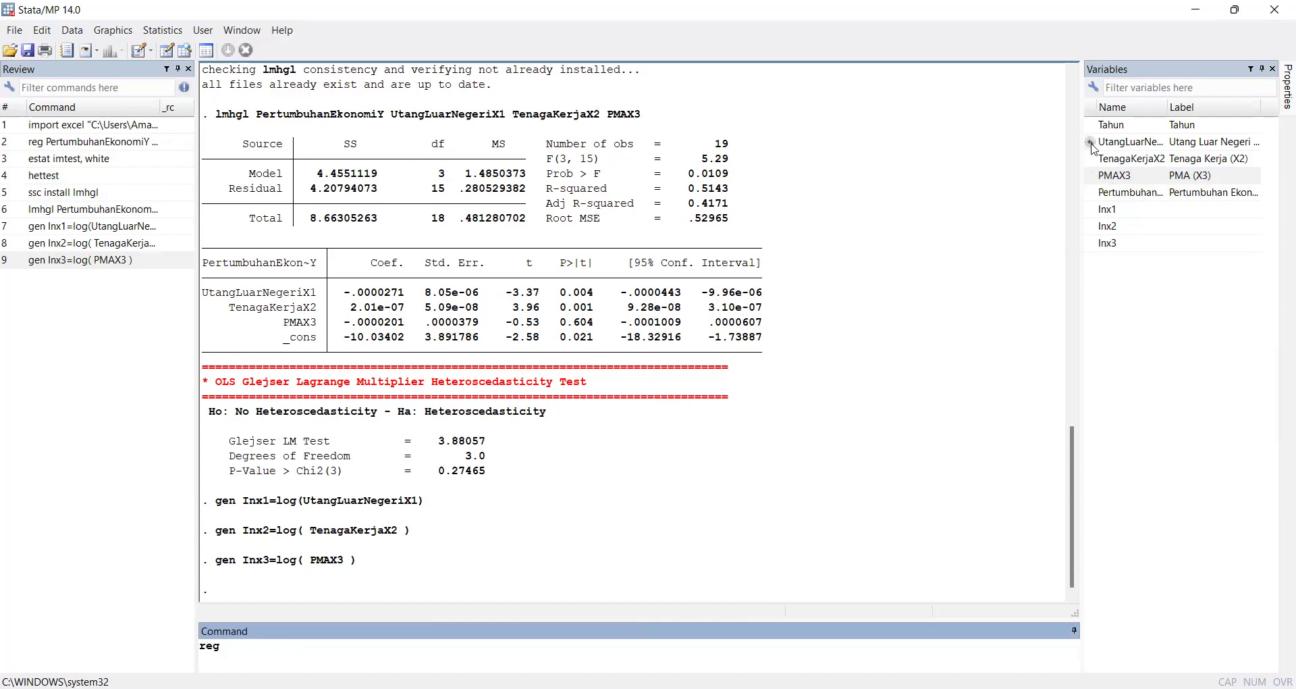
pyautogui.click(1092, 193)
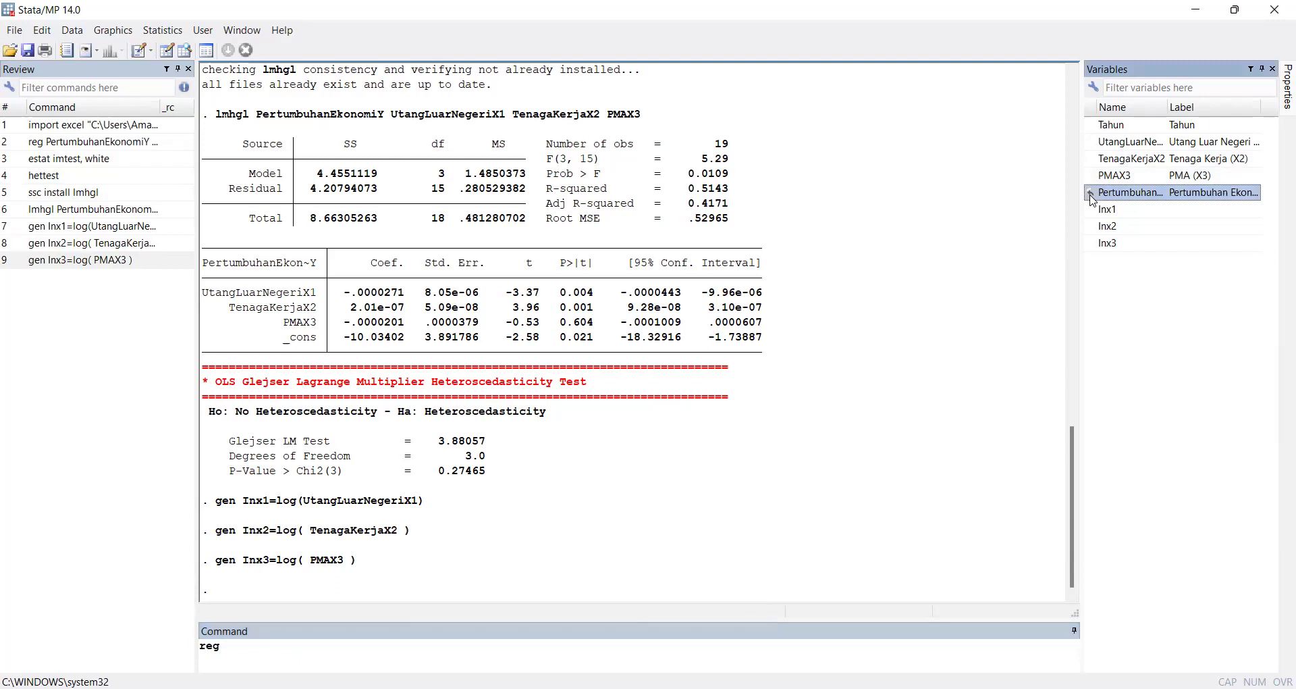
pyautogui.click(1092, 197)
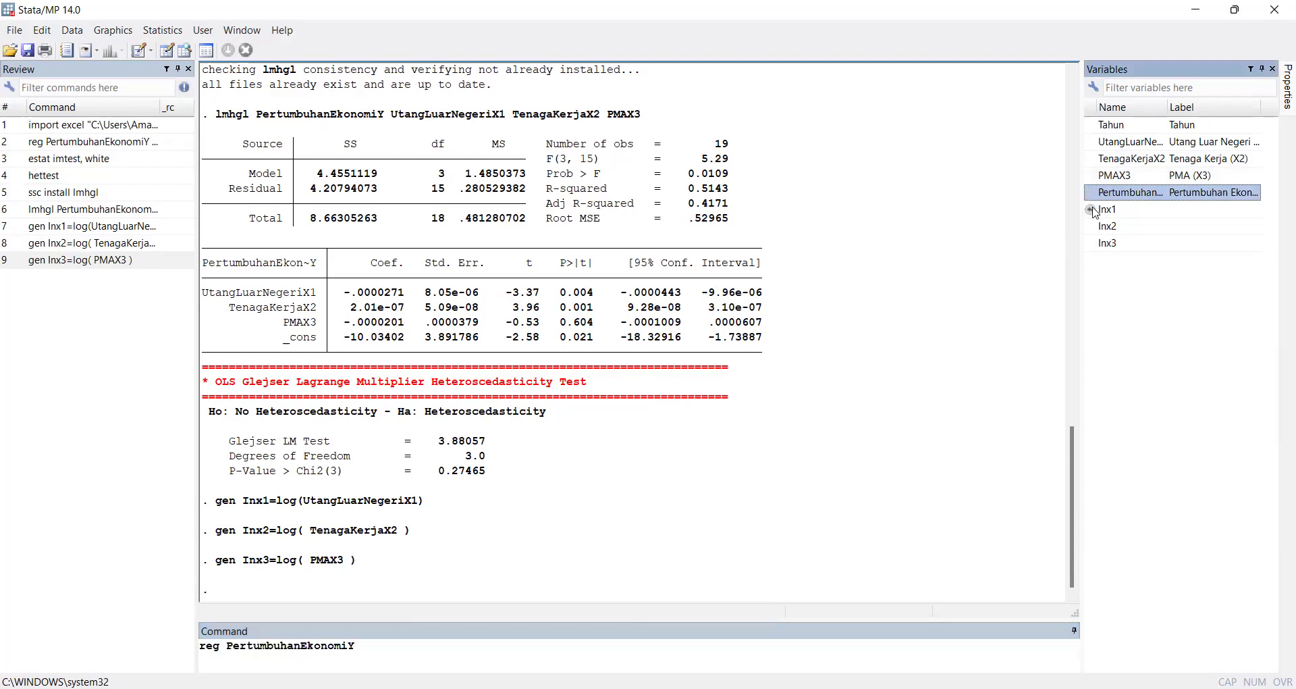
pyautogui.click(1094, 211)
pyautogui.click(1093, 210)
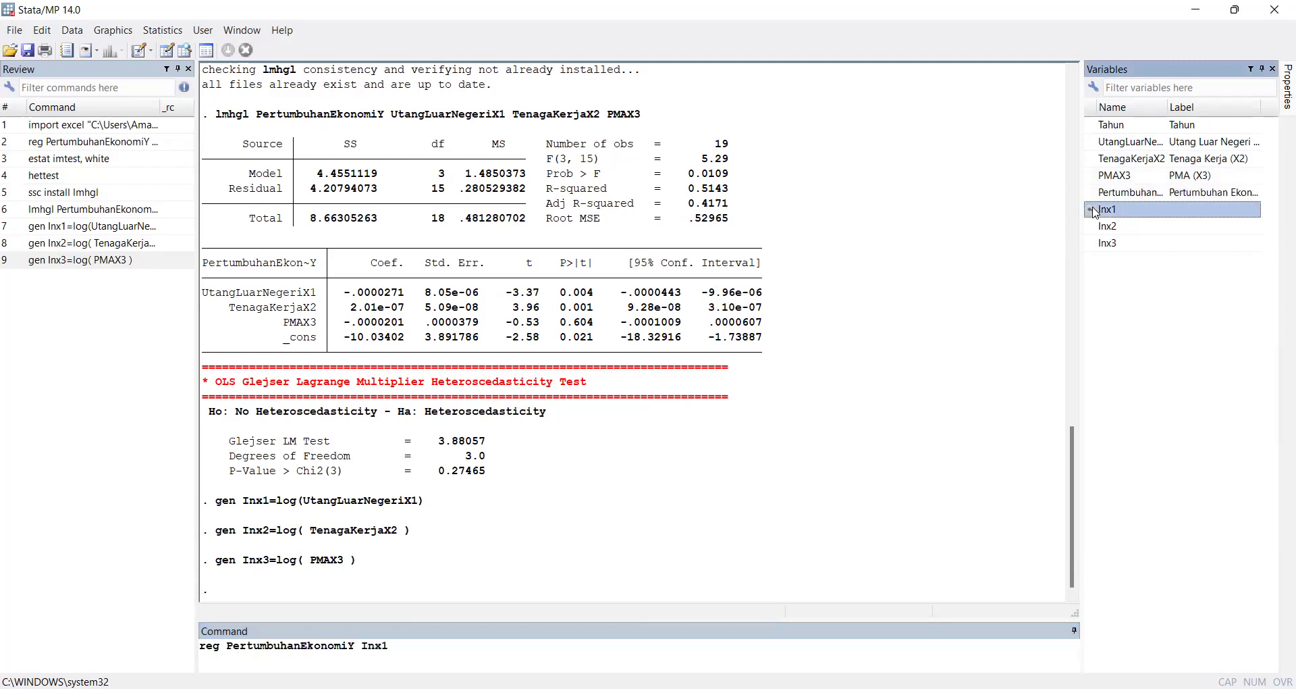
pyautogui.click(1095, 227)
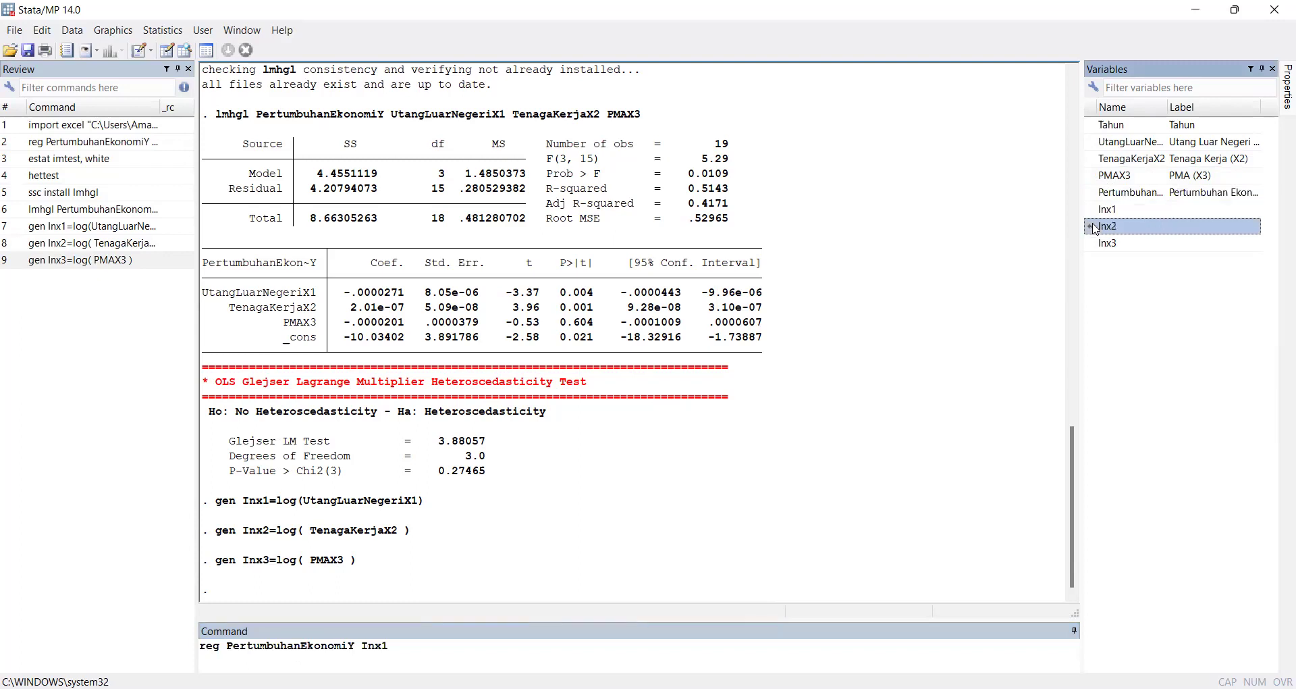
pyautogui.click(1093, 227)
pyautogui.moveTo(1095, 244)
pyautogui.click(1096, 248)
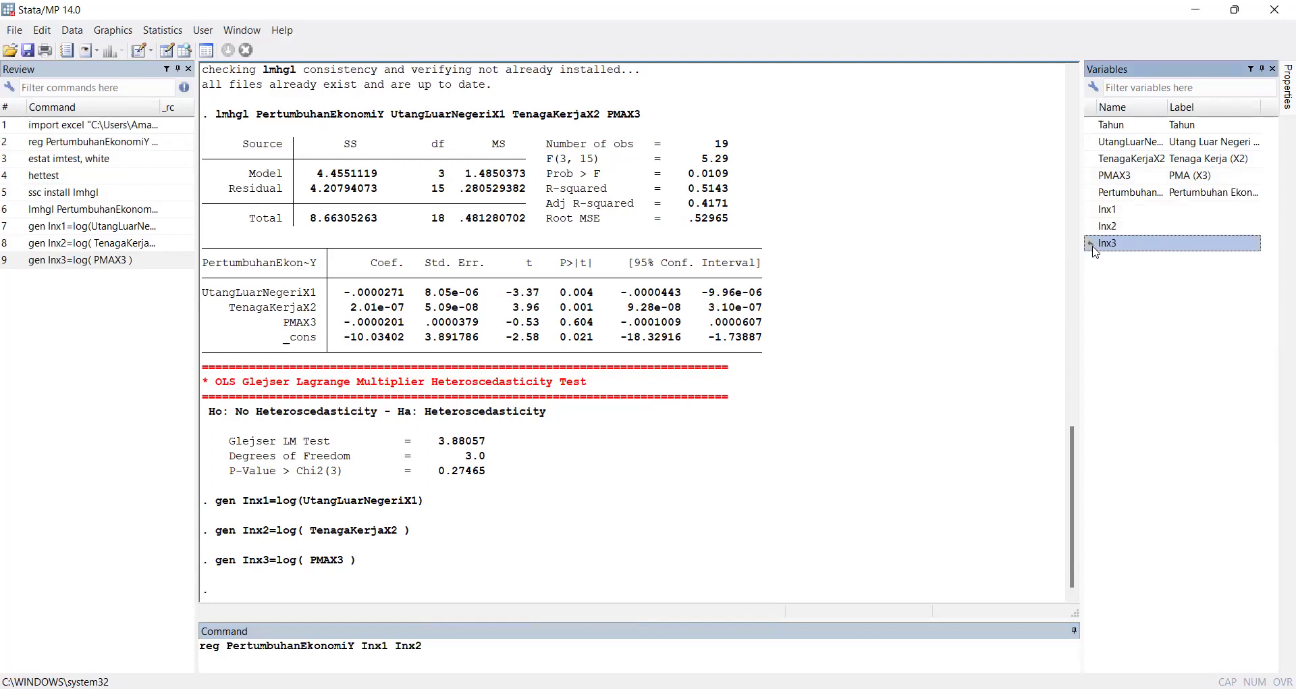
pyautogui.click(1093, 246)
pyautogui.press('Return')
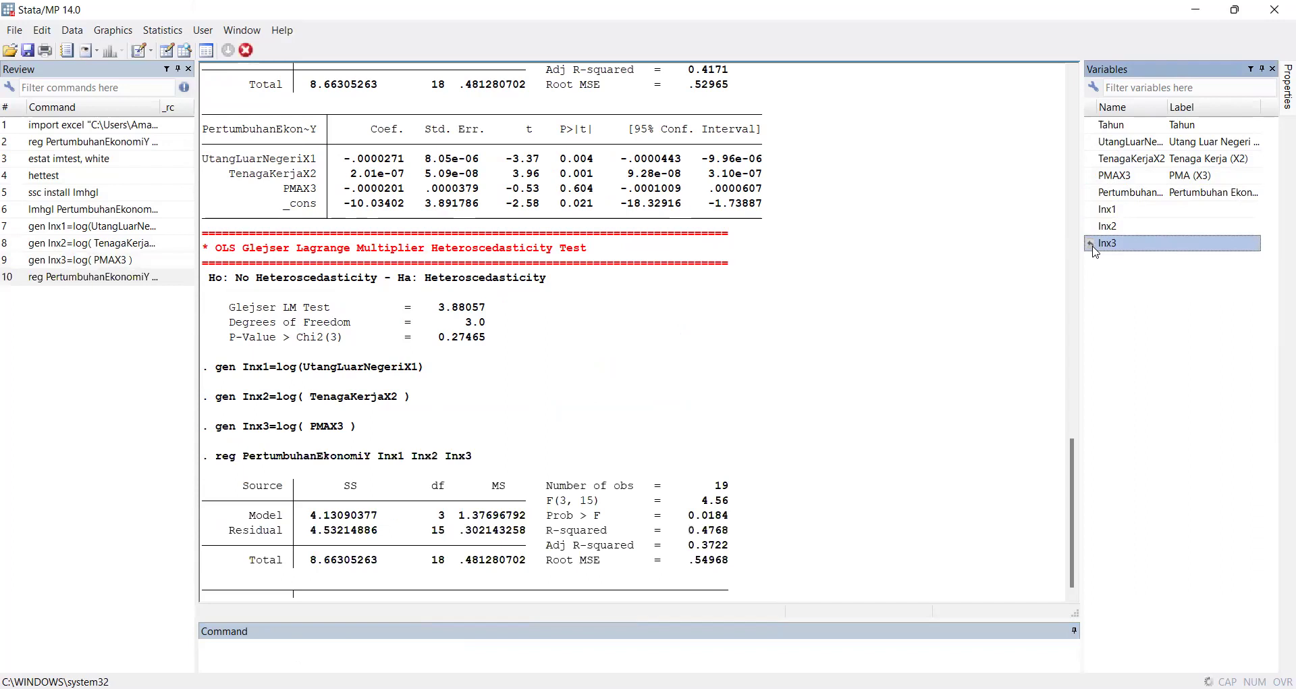
# Run the Breusch-Pagan heteroskedasticity test with hettest on the log-predictor regression
pyautogui.write('hettest')
pyautogui.press('Return')
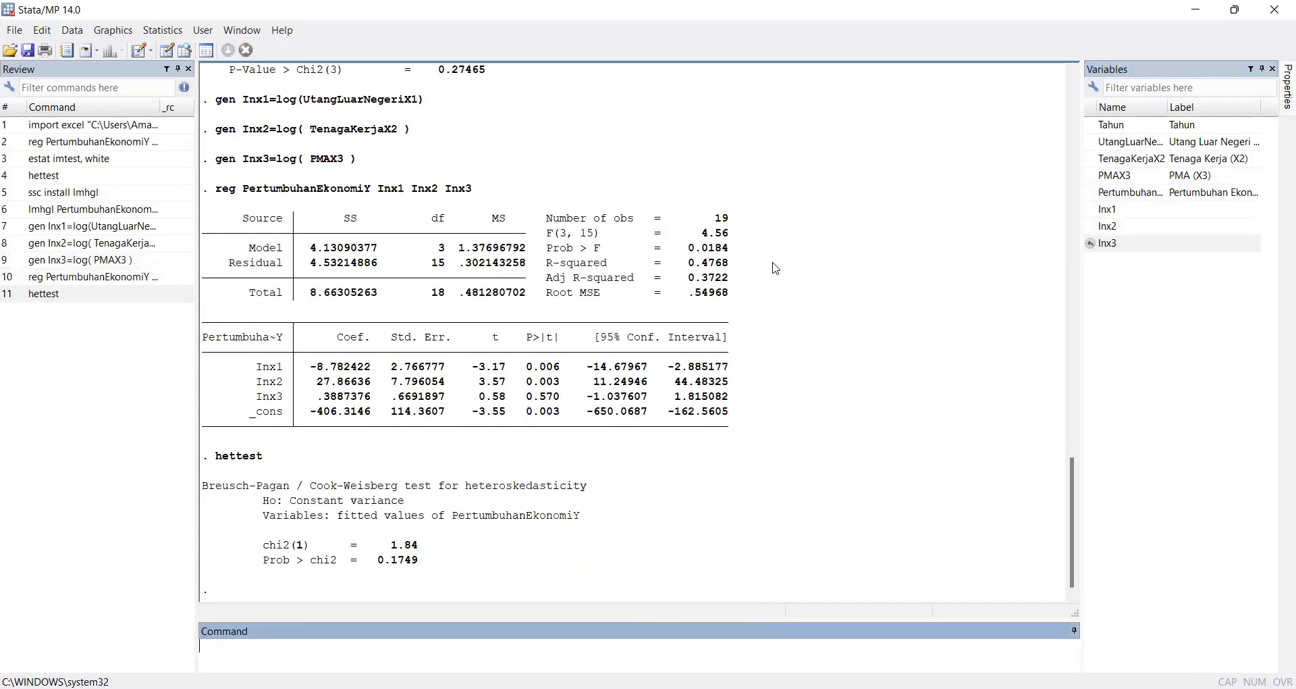